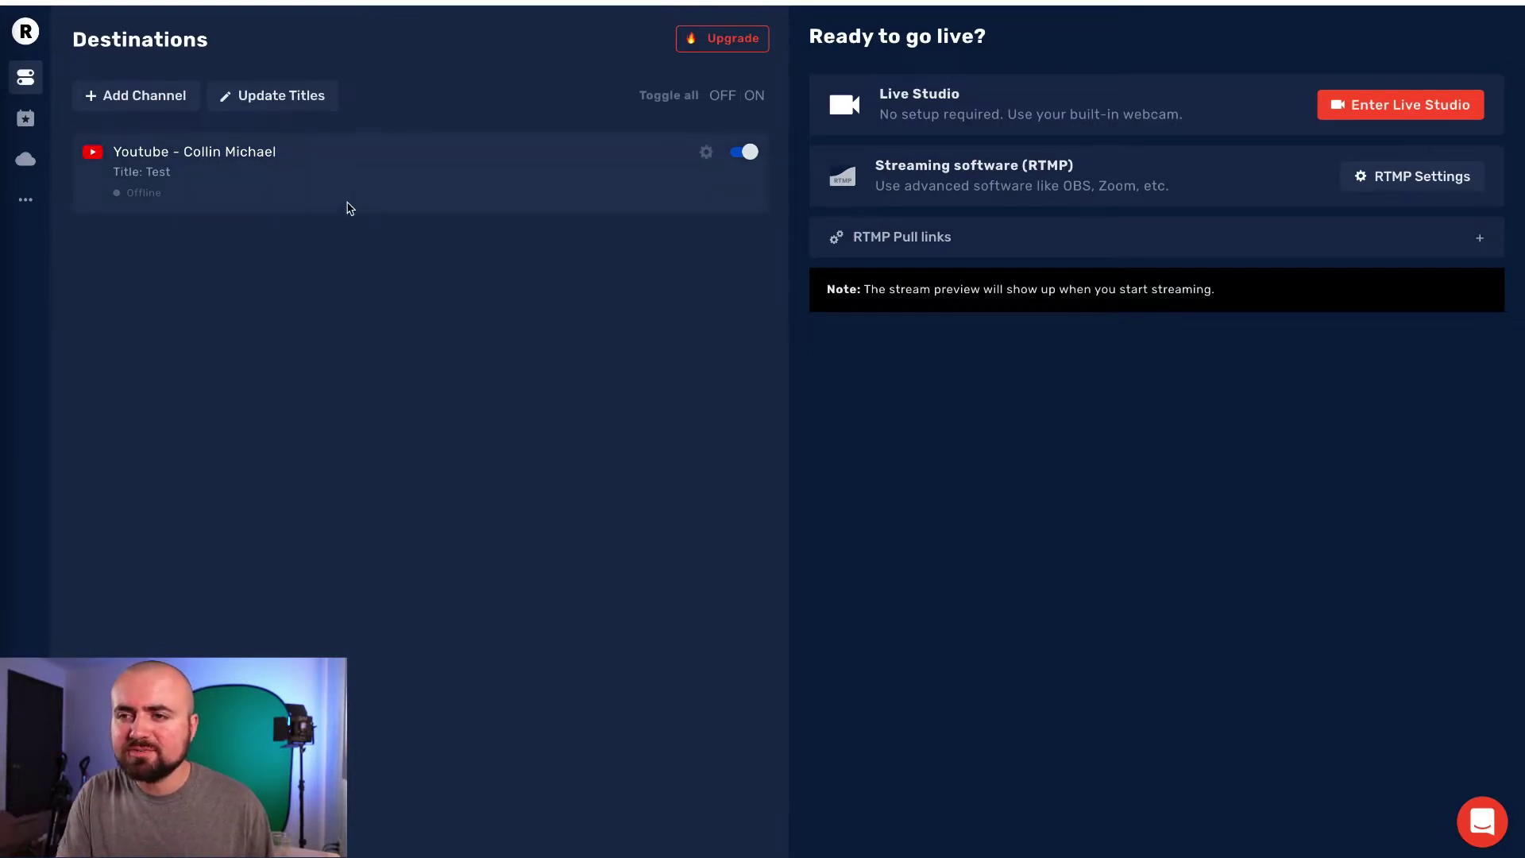
{"action": "left_click", "coordinate": [140, 99]}
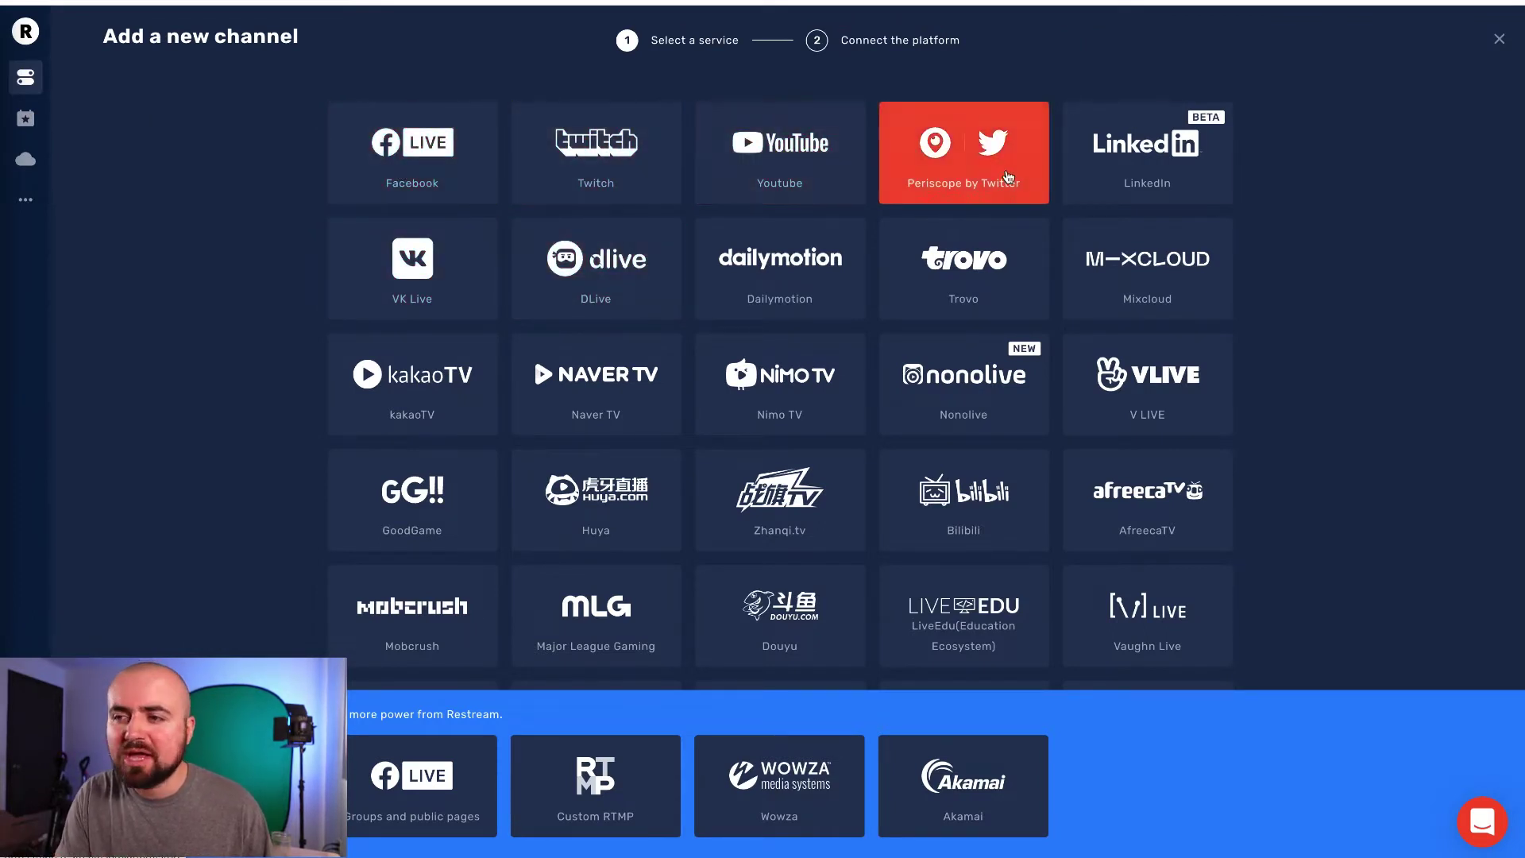
{"action": "scroll", "coordinate": [948, 401], "scroll_direction": "down", "scroll_amount": 3}
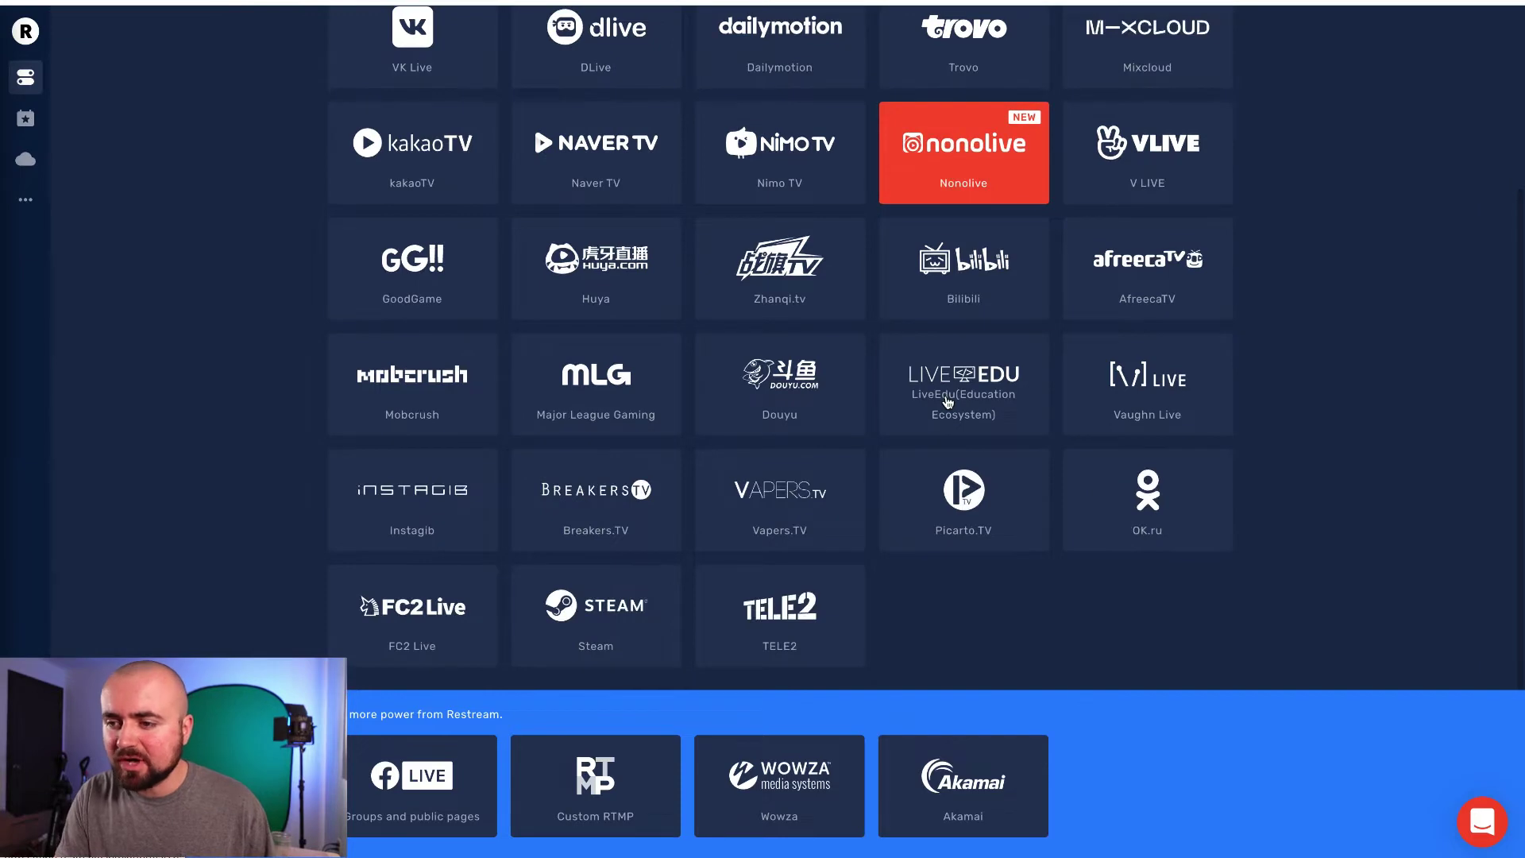
{"action": "scroll", "coordinate": [948, 401], "scroll_direction": "up", "scroll_amount": 3}
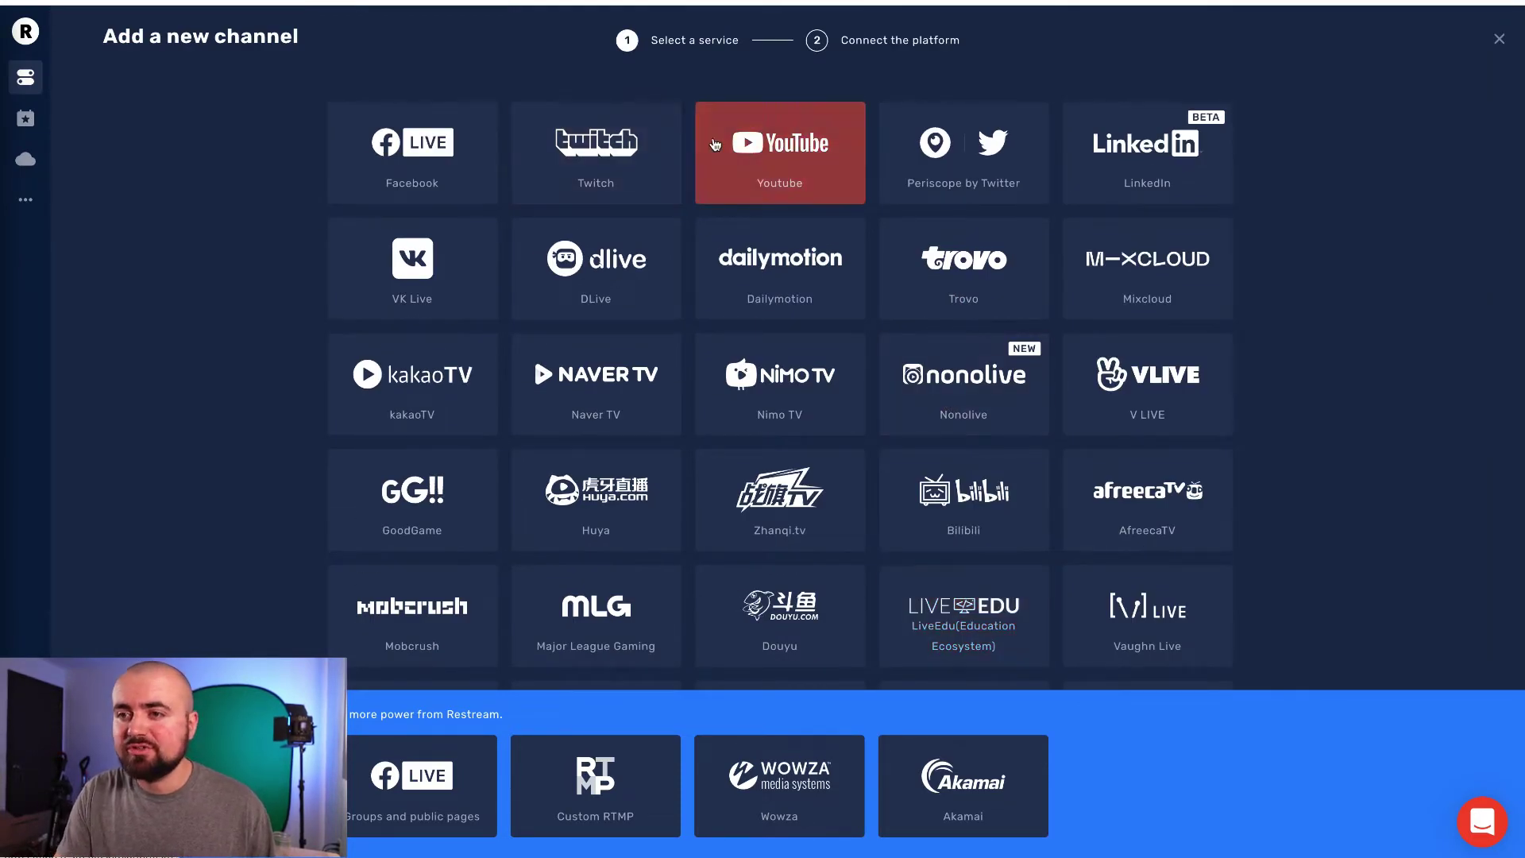
{"action": "left_click", "coordinate": [757, 150]}
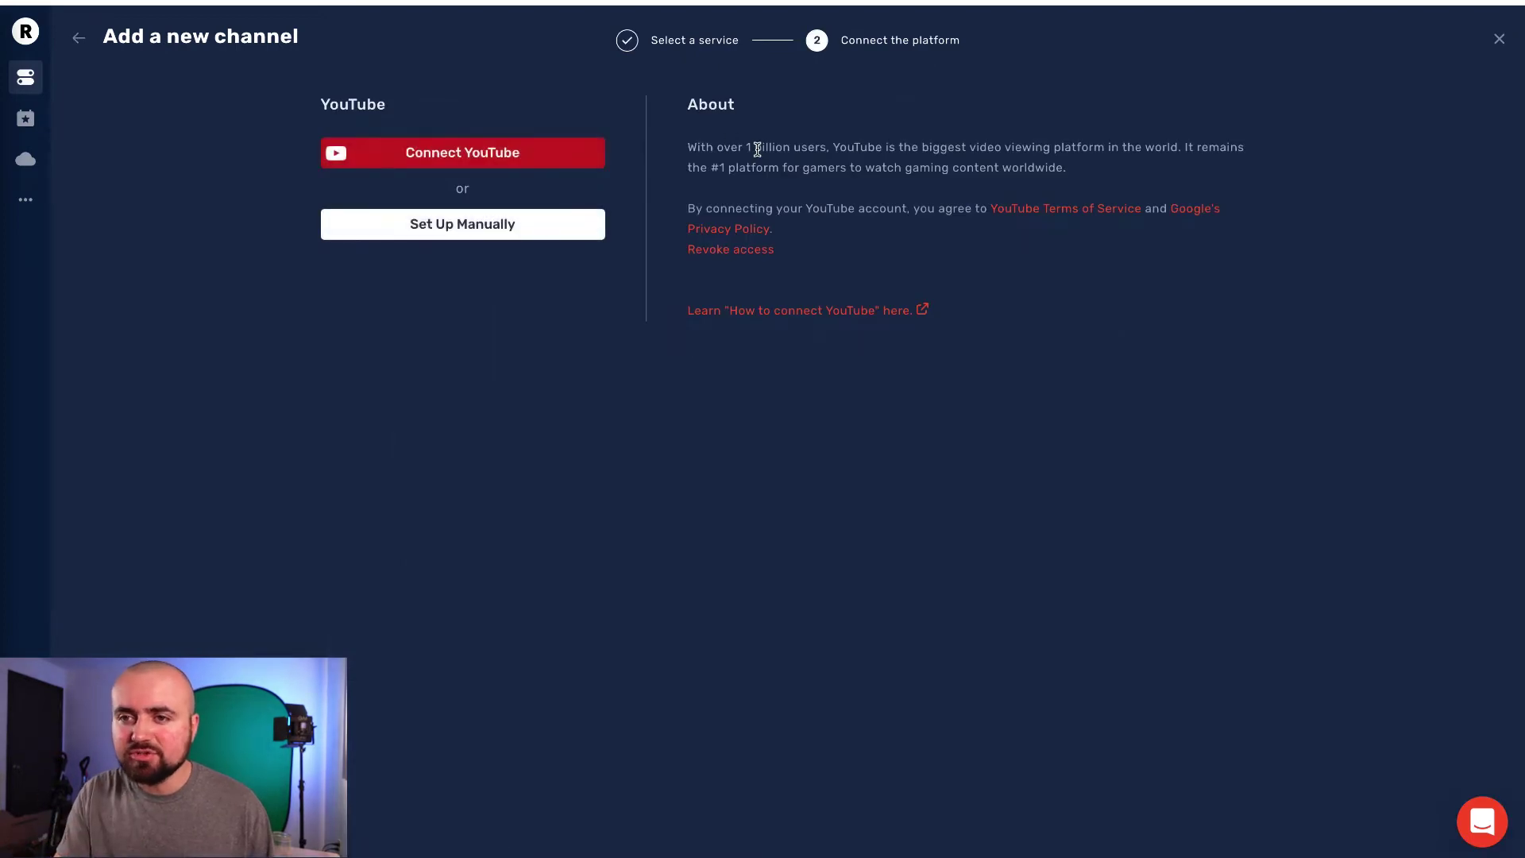
{"action": "left_click", "coordinate": [79, 38]}
{"action": "left_click", "coordinate": [32, 78]}
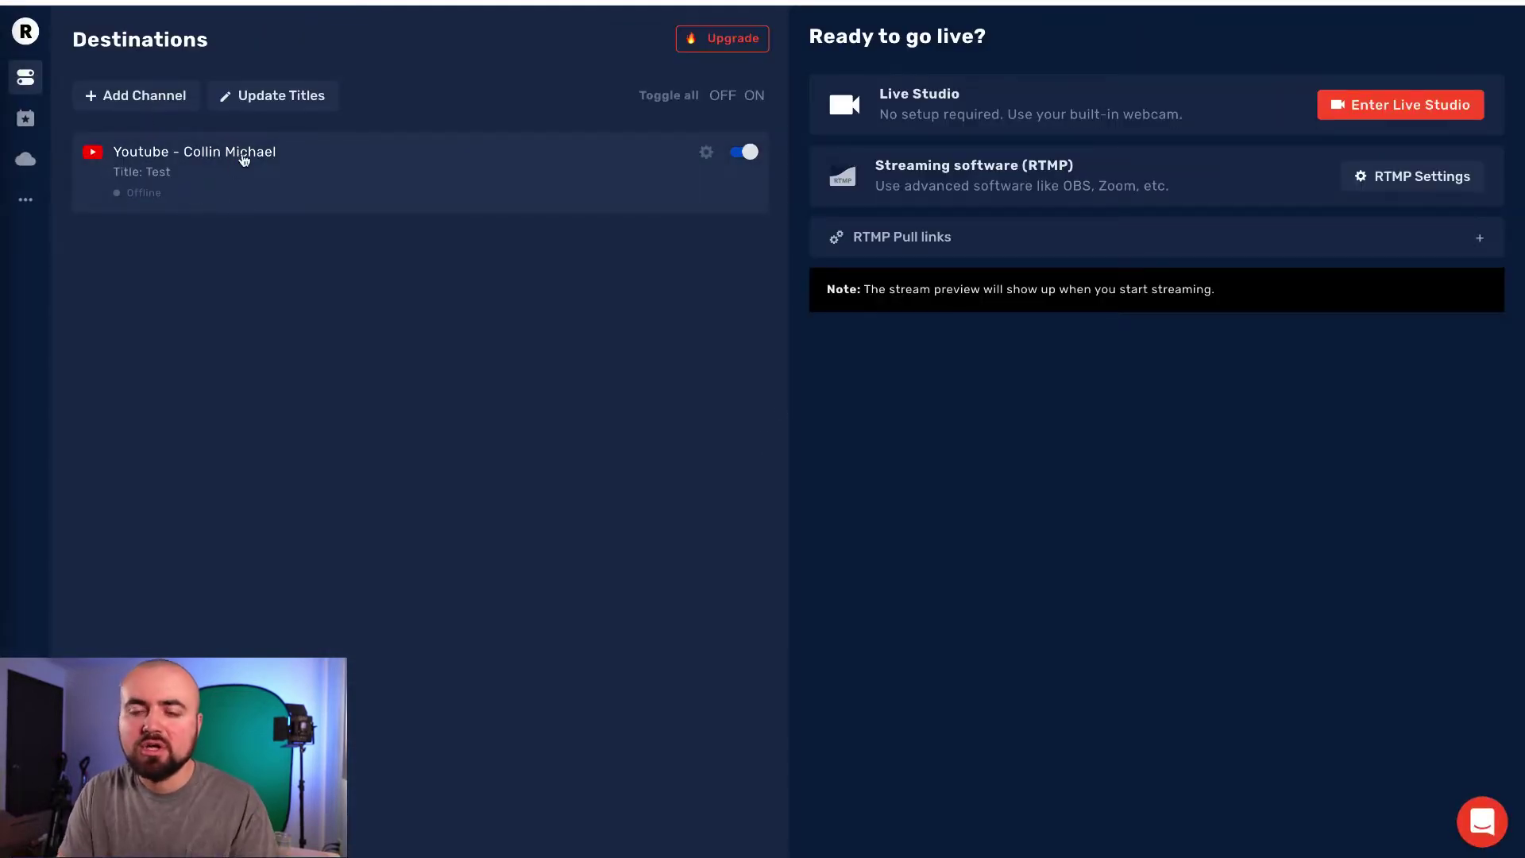
Step: Look at the stream title editor without changes, then view the empty Events schedule
{"action": "left_click", "coordinate": [272, 100]}
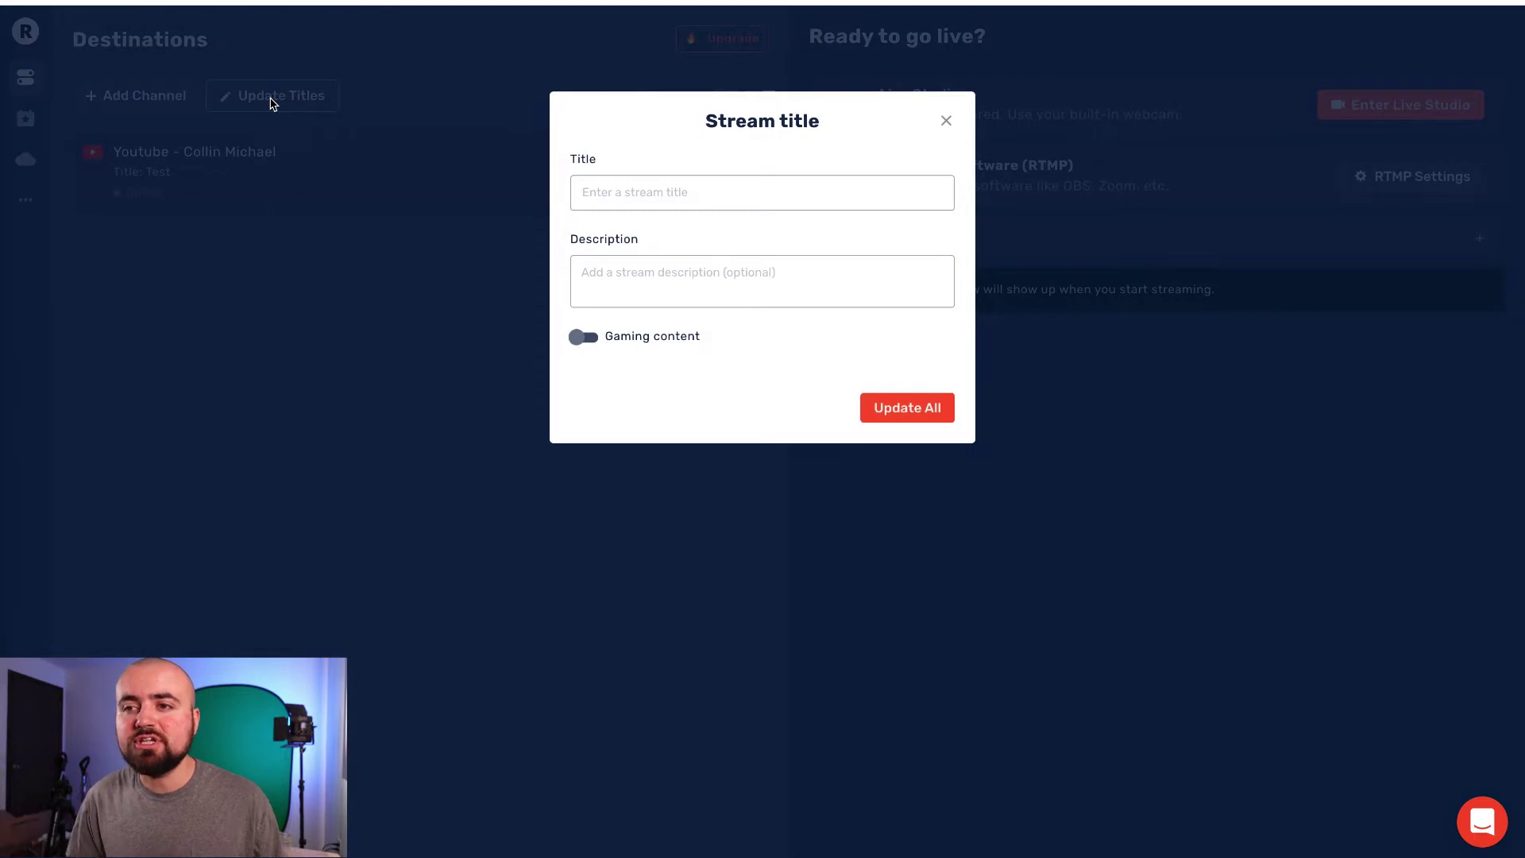
{"action": "left_click", "coordinate": [946, 121]}
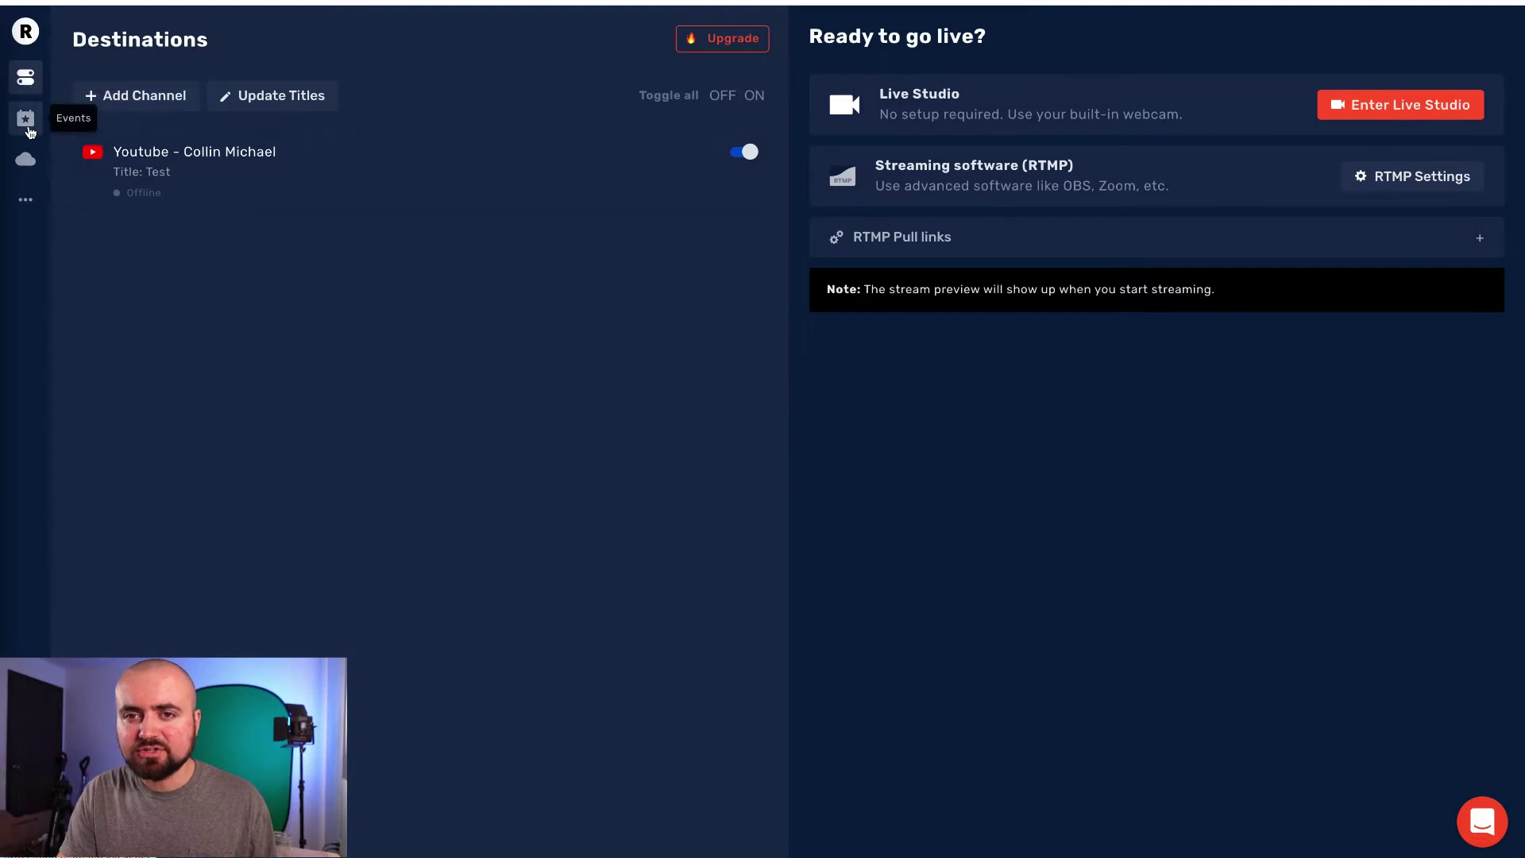
{"action": "left_click", "coordinate": [26, 119]}
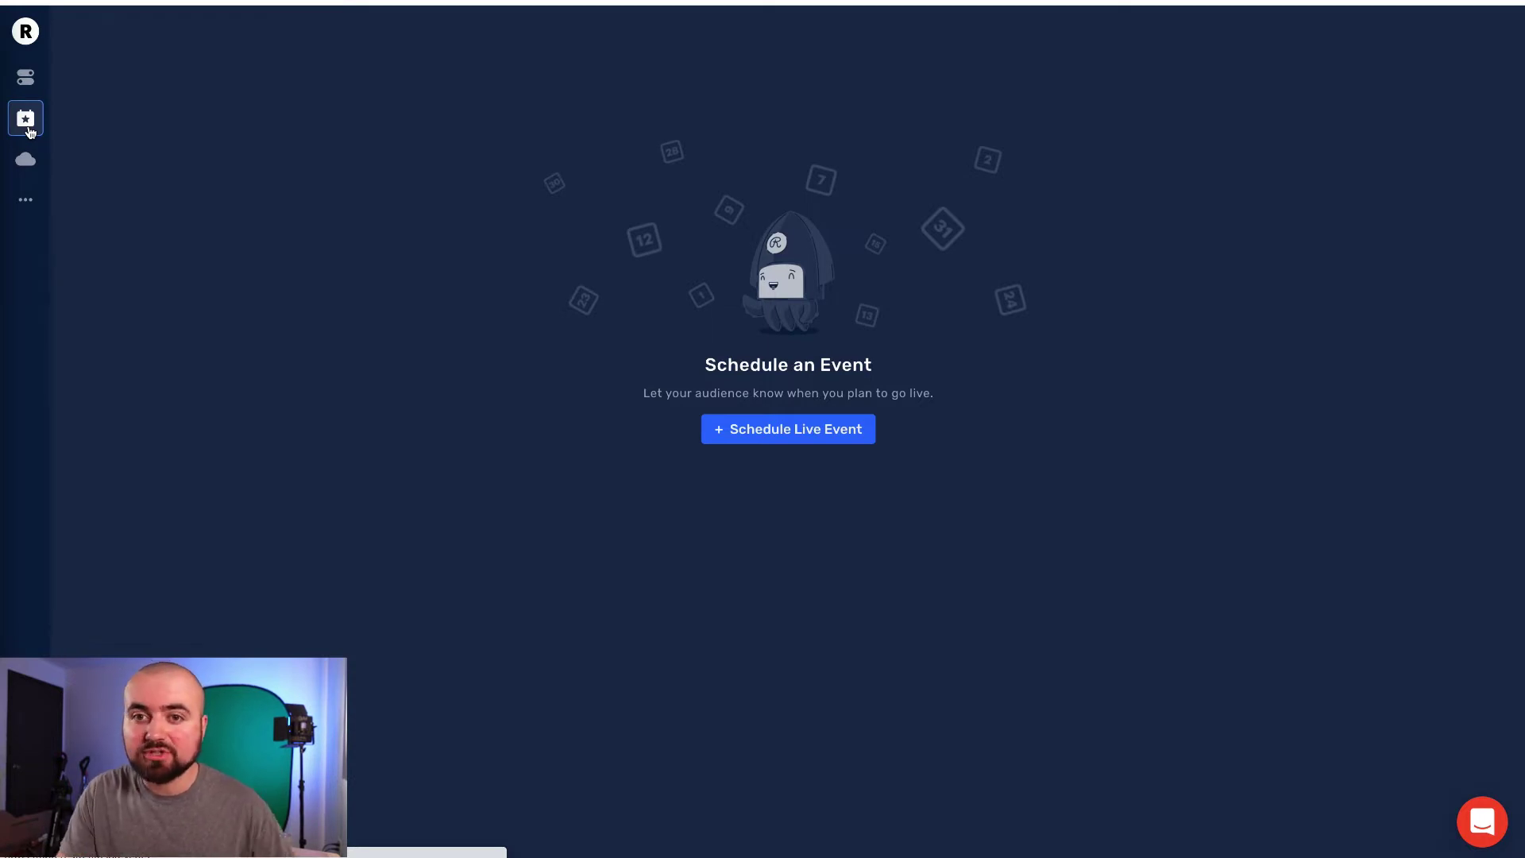
Step: Browse the saved recordings in Video Storage, then return to the dashboard and enter Live Studio
{"action": "left_click", "coordinate": [28, 162]}
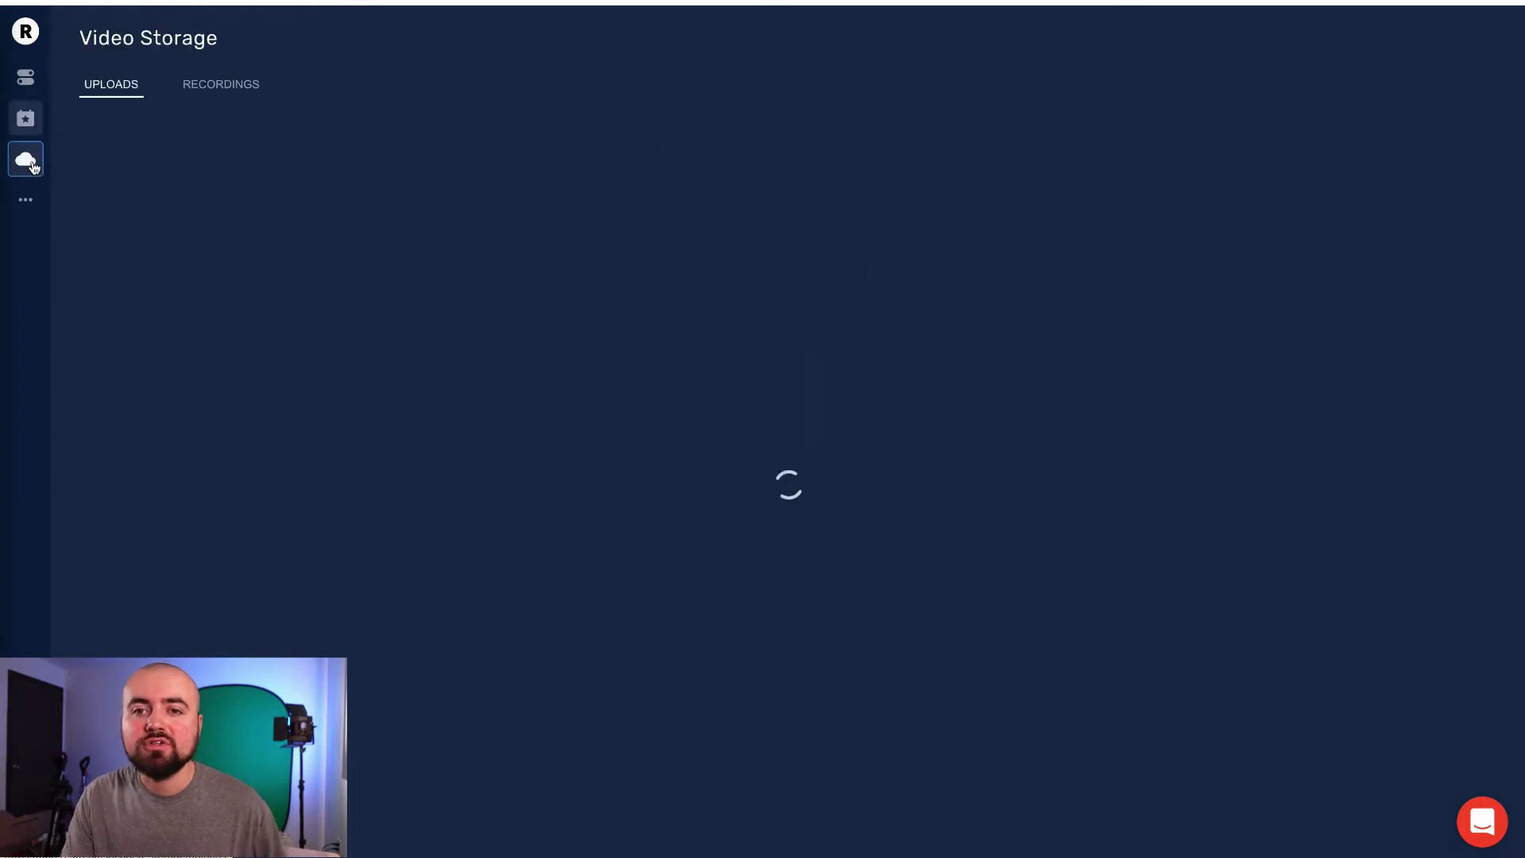
{"action": "left_click", "coordinate": [255, 88]}
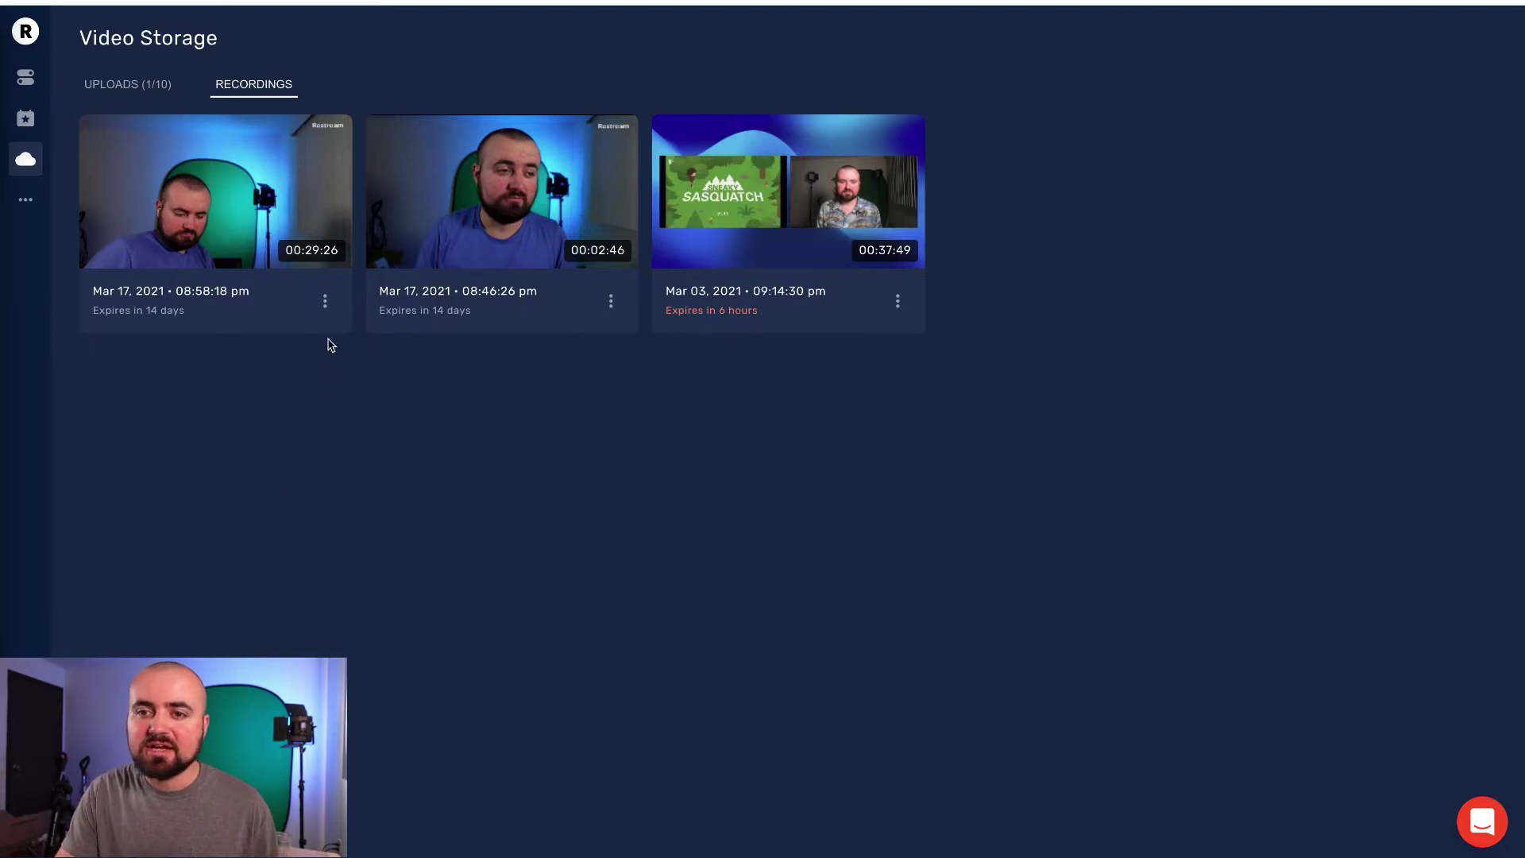
{"action": "left_click", "coordinate": [325, 305]}
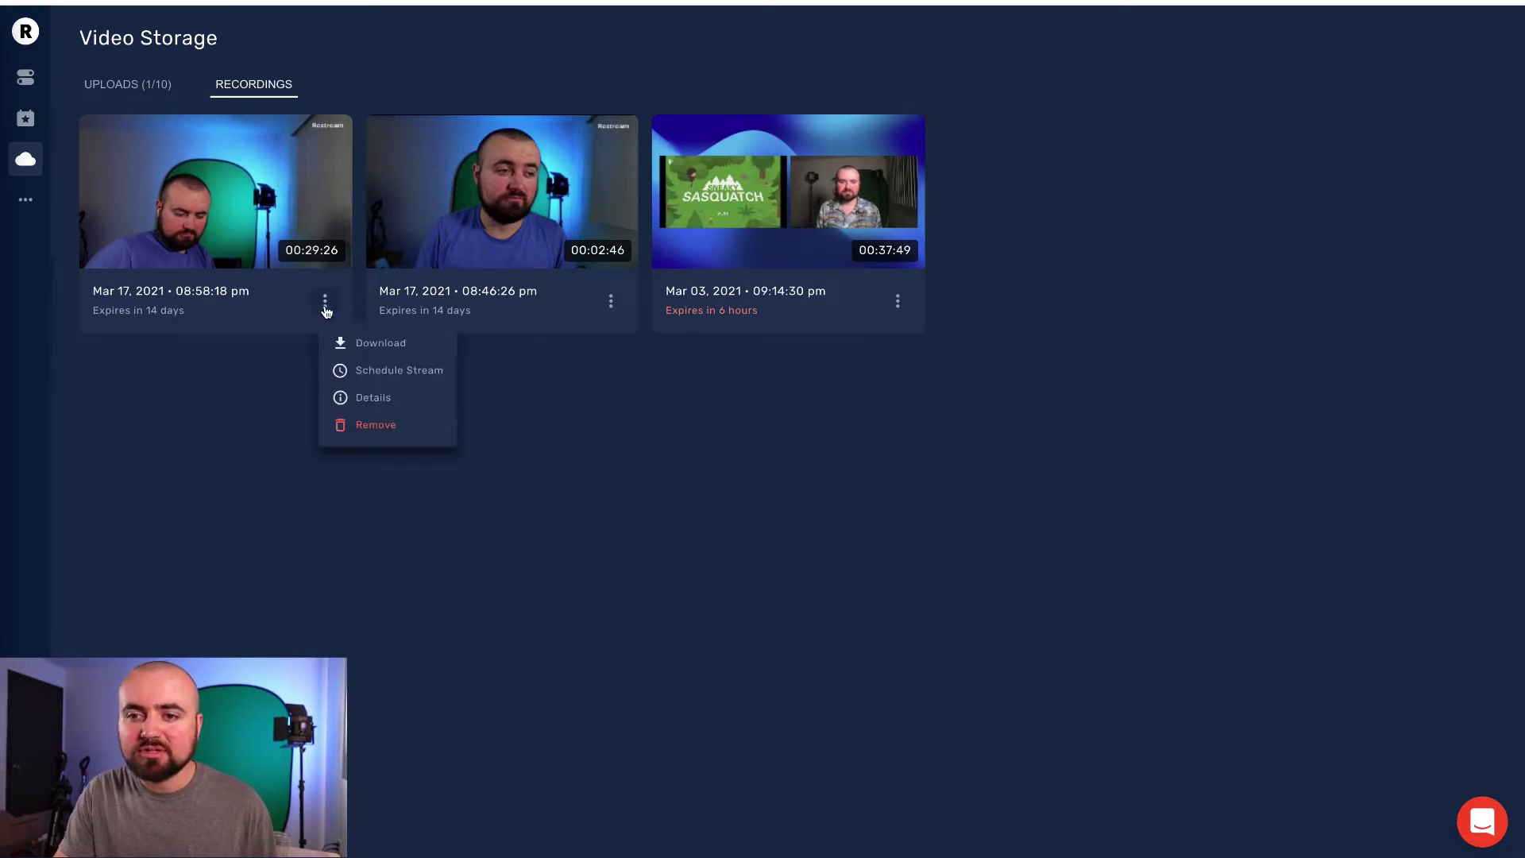
{"action": "left_click", "coordinate": [214, 413]}
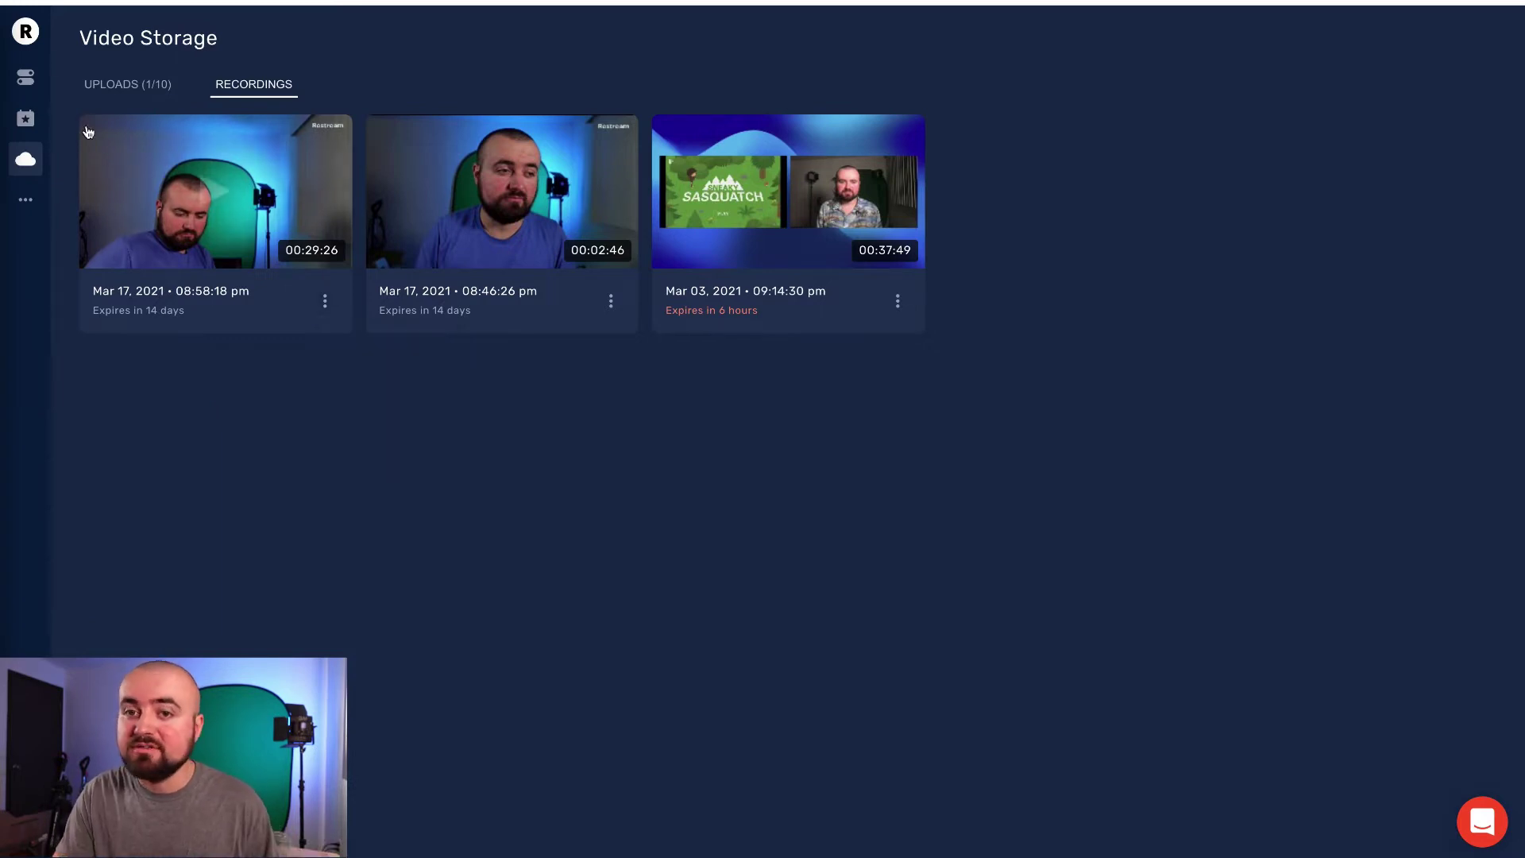
{"action": "left_click", "coordinate": [26, 79]}
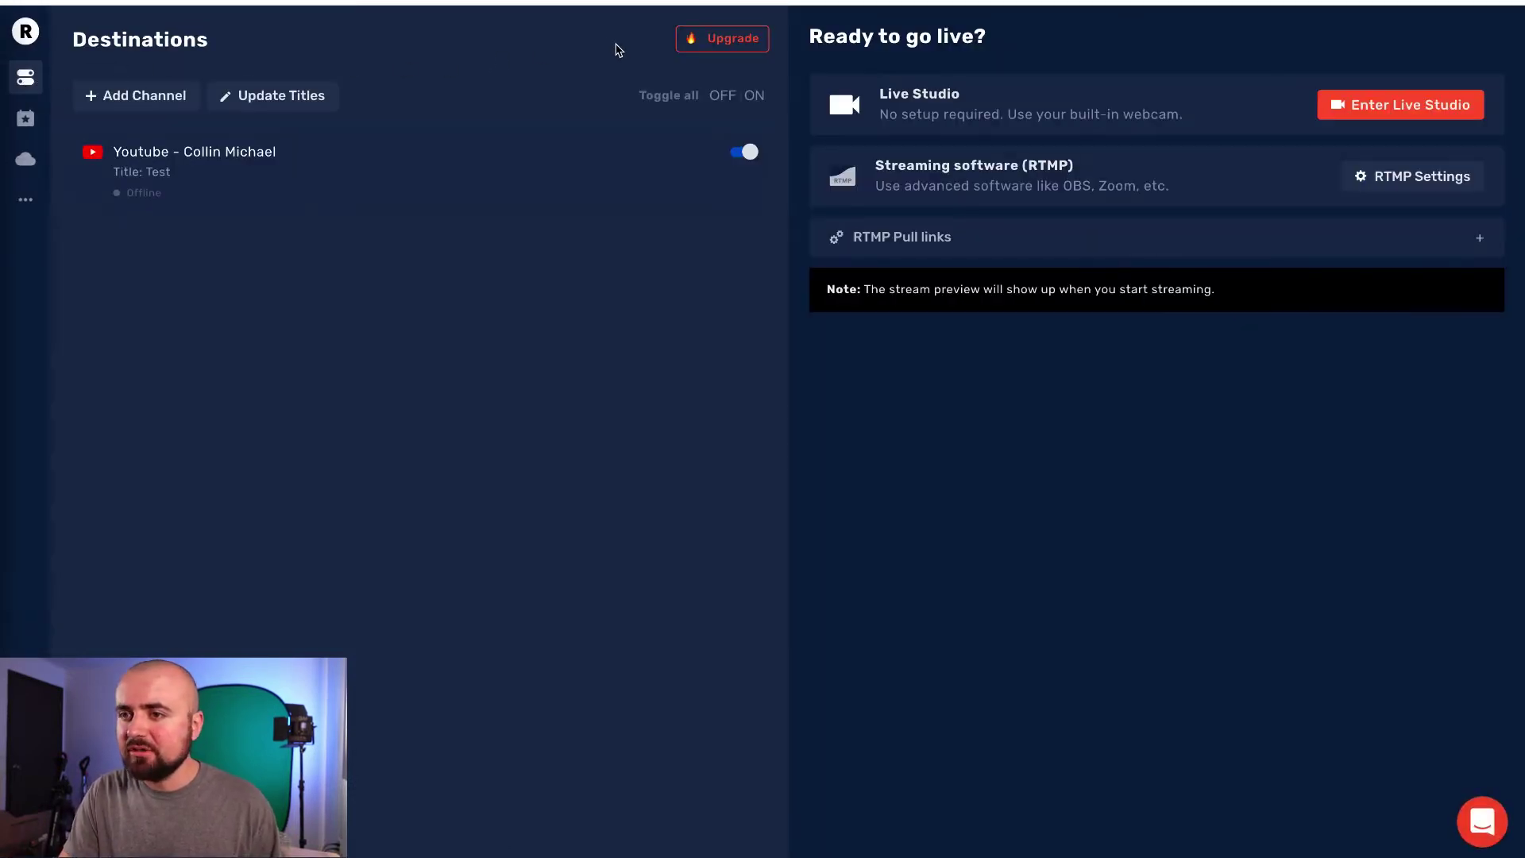
{"action": "left_click", "coordinate": [1374, 111]}
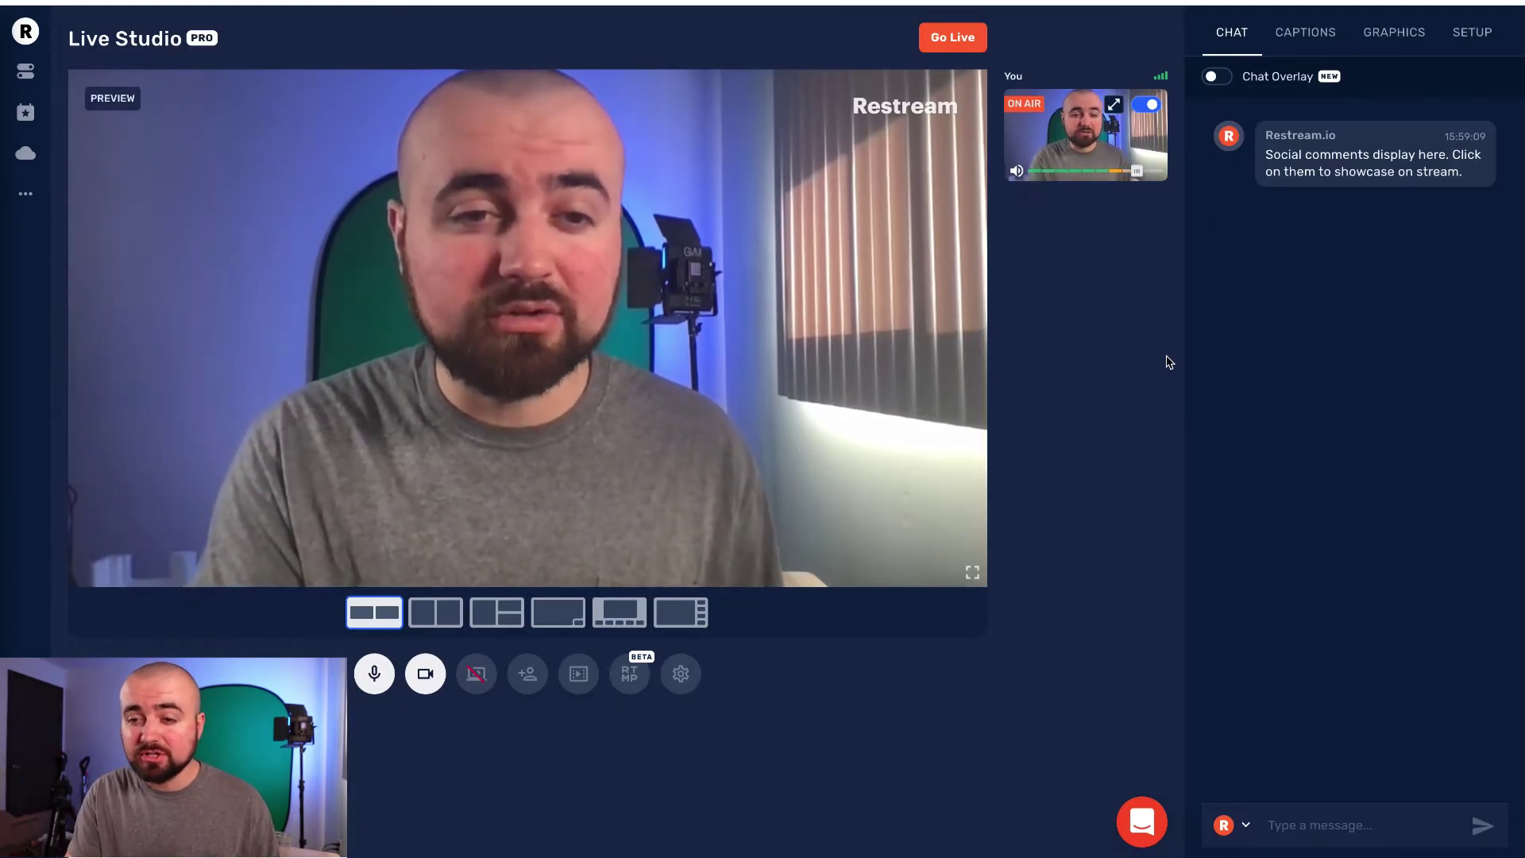
Step: Toggle the microphone and camera off and back on, then check the camera and audio device settings
{"action": "left_click", "coordinate": [377, 677]}
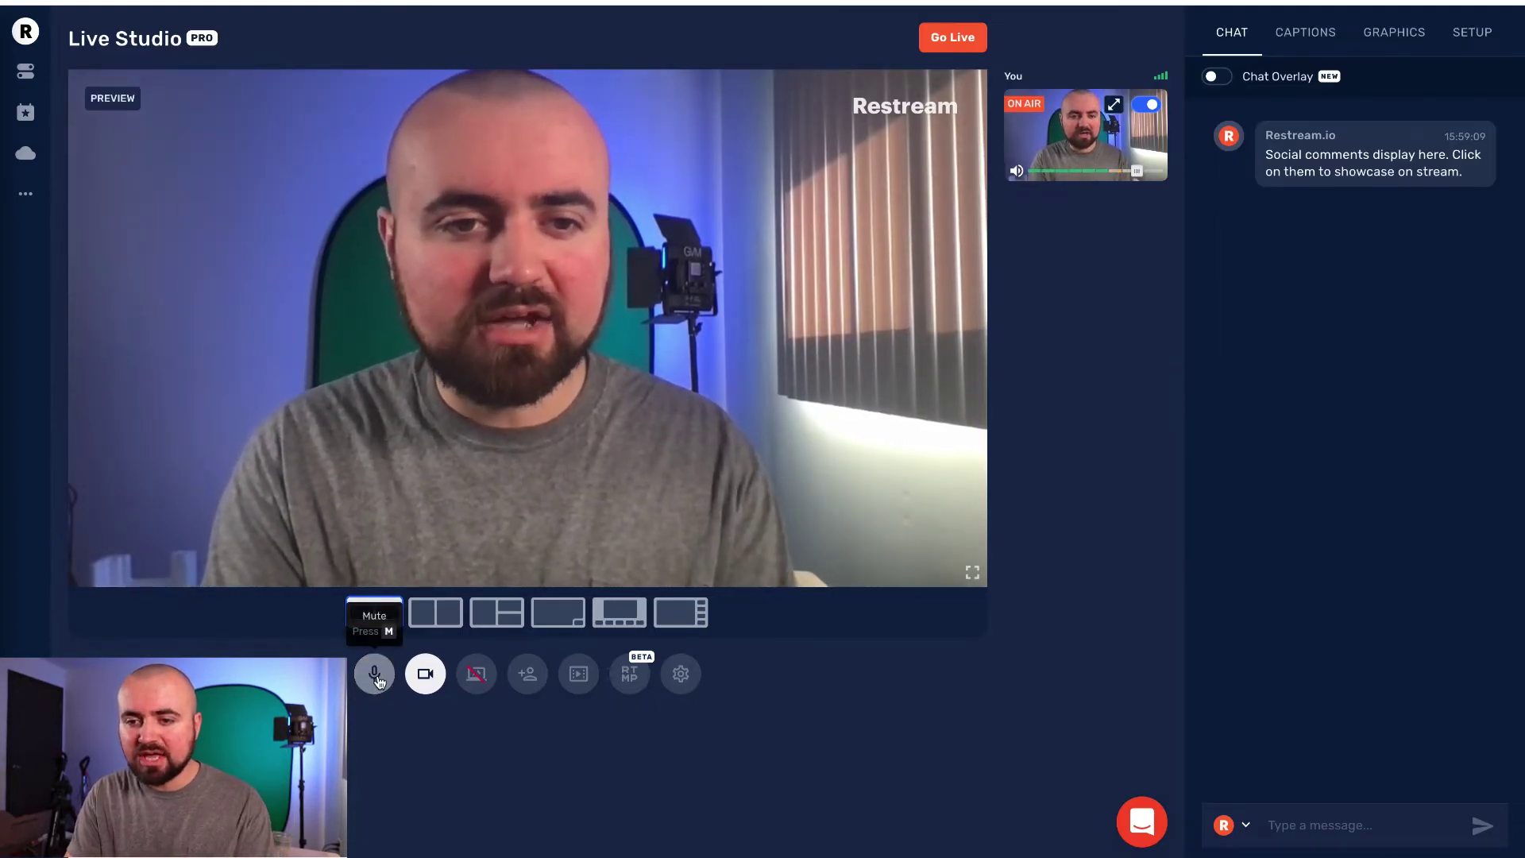
{"action": "left_click", "coordinate": [377, 677]}
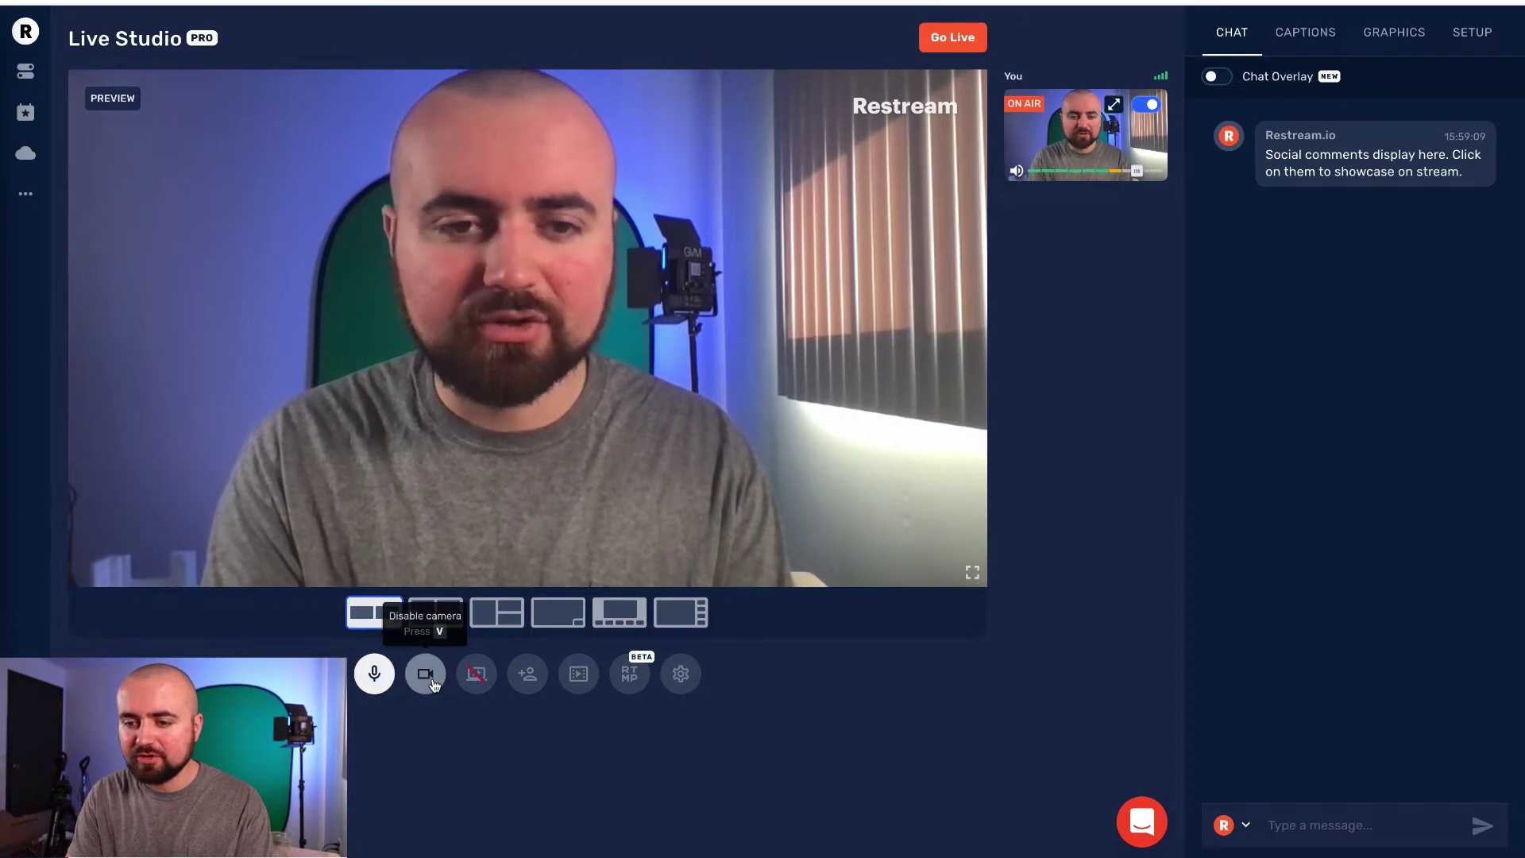
{"action": "left_click", "coordinate": [426, 675]}
{"action": "left_click", "coordinate": [429, 679]}
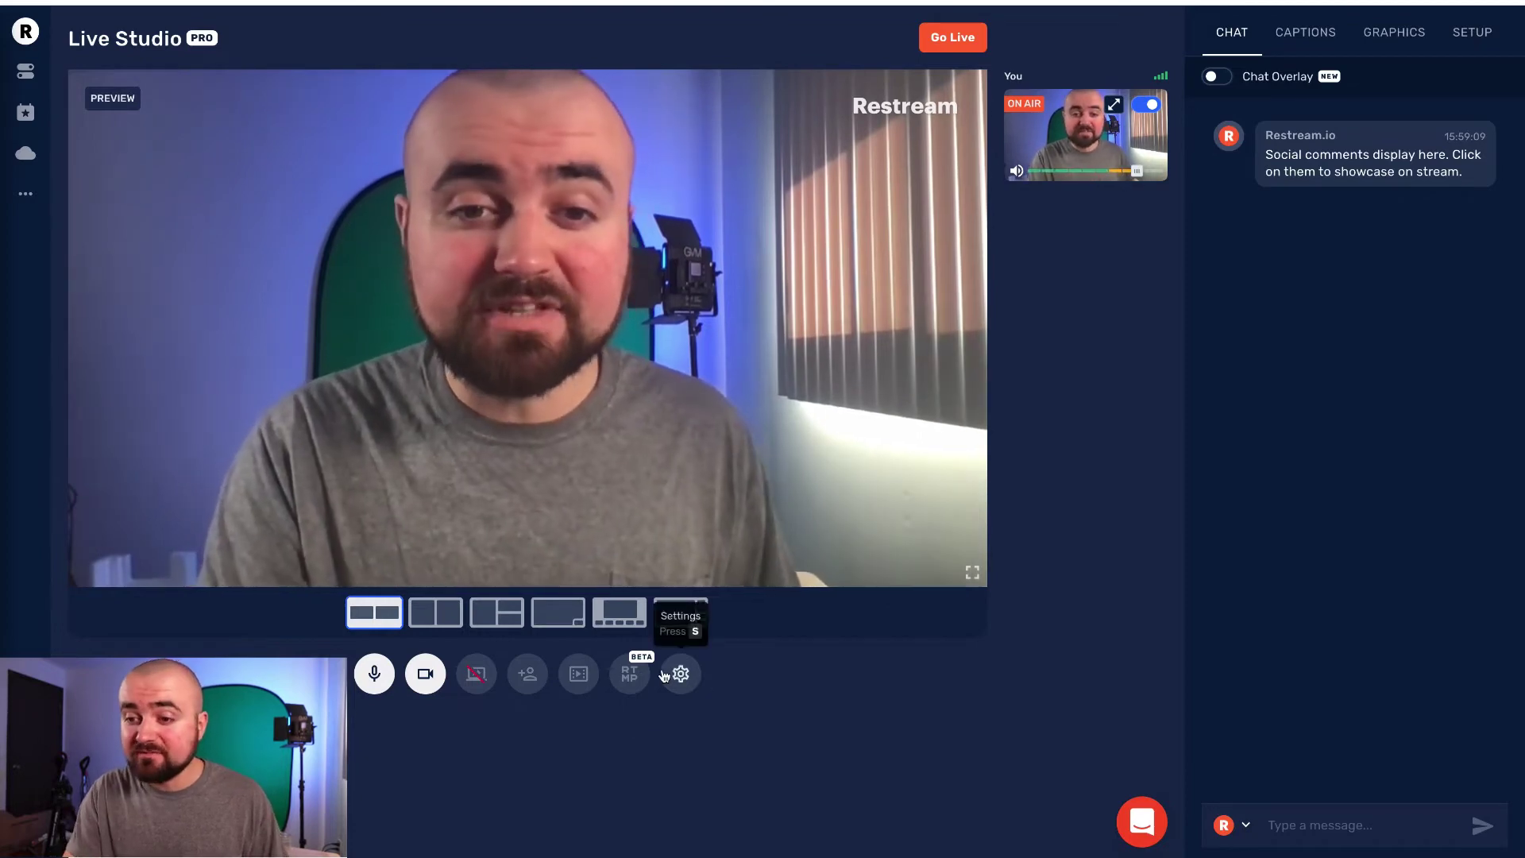
{"action": "left_click", "coordinate": [664, 676]}
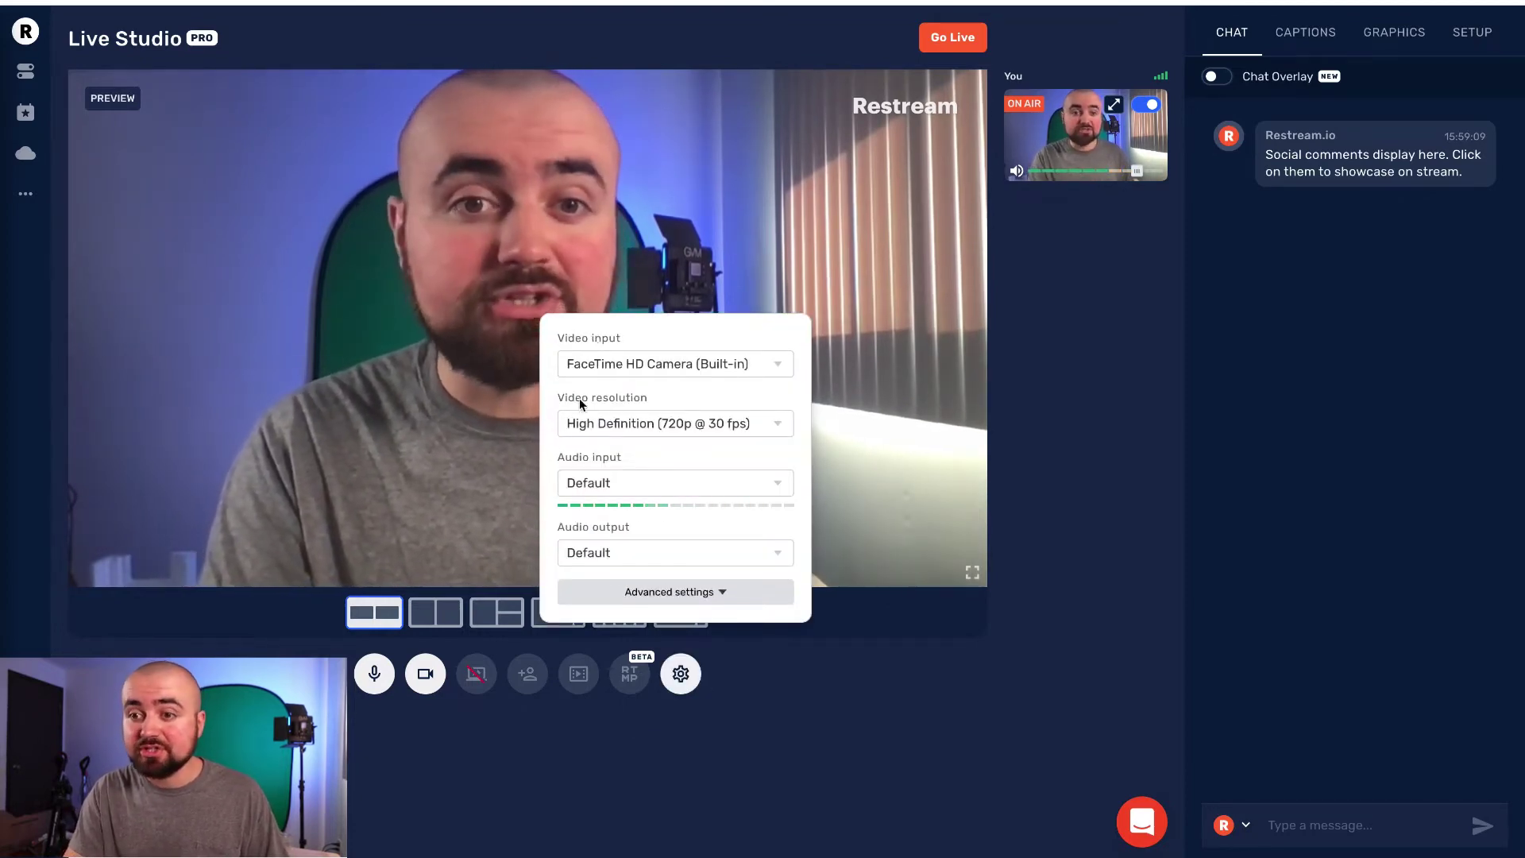
{"action": "left_click", "coordinate": [631, 598]}
{"action": "left_click", "coordinate": [818, 740]}
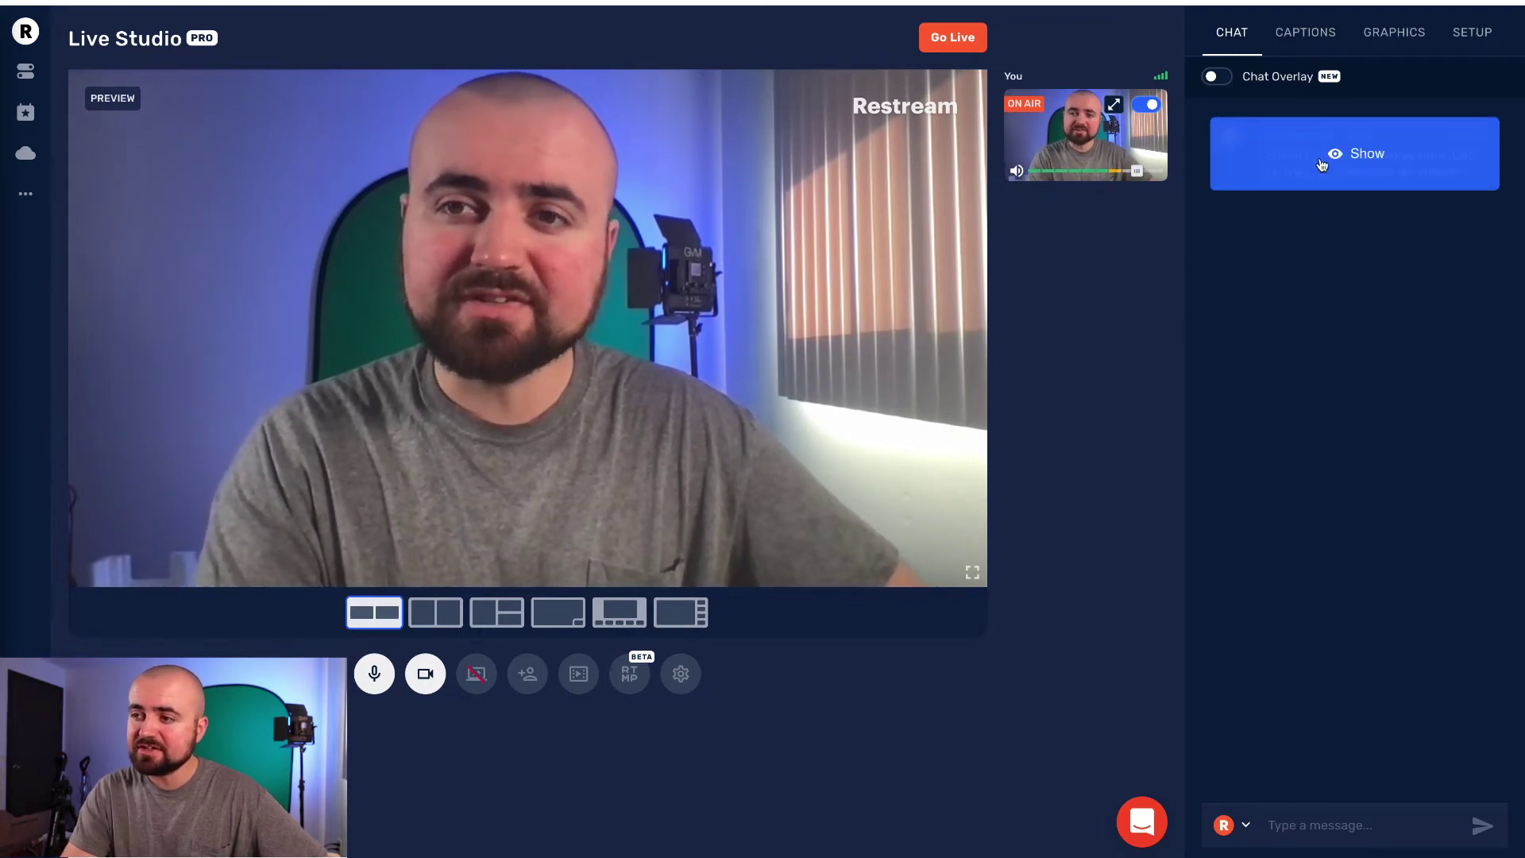
{"action": "mouse_move", "coordinate": [1341, 165]}
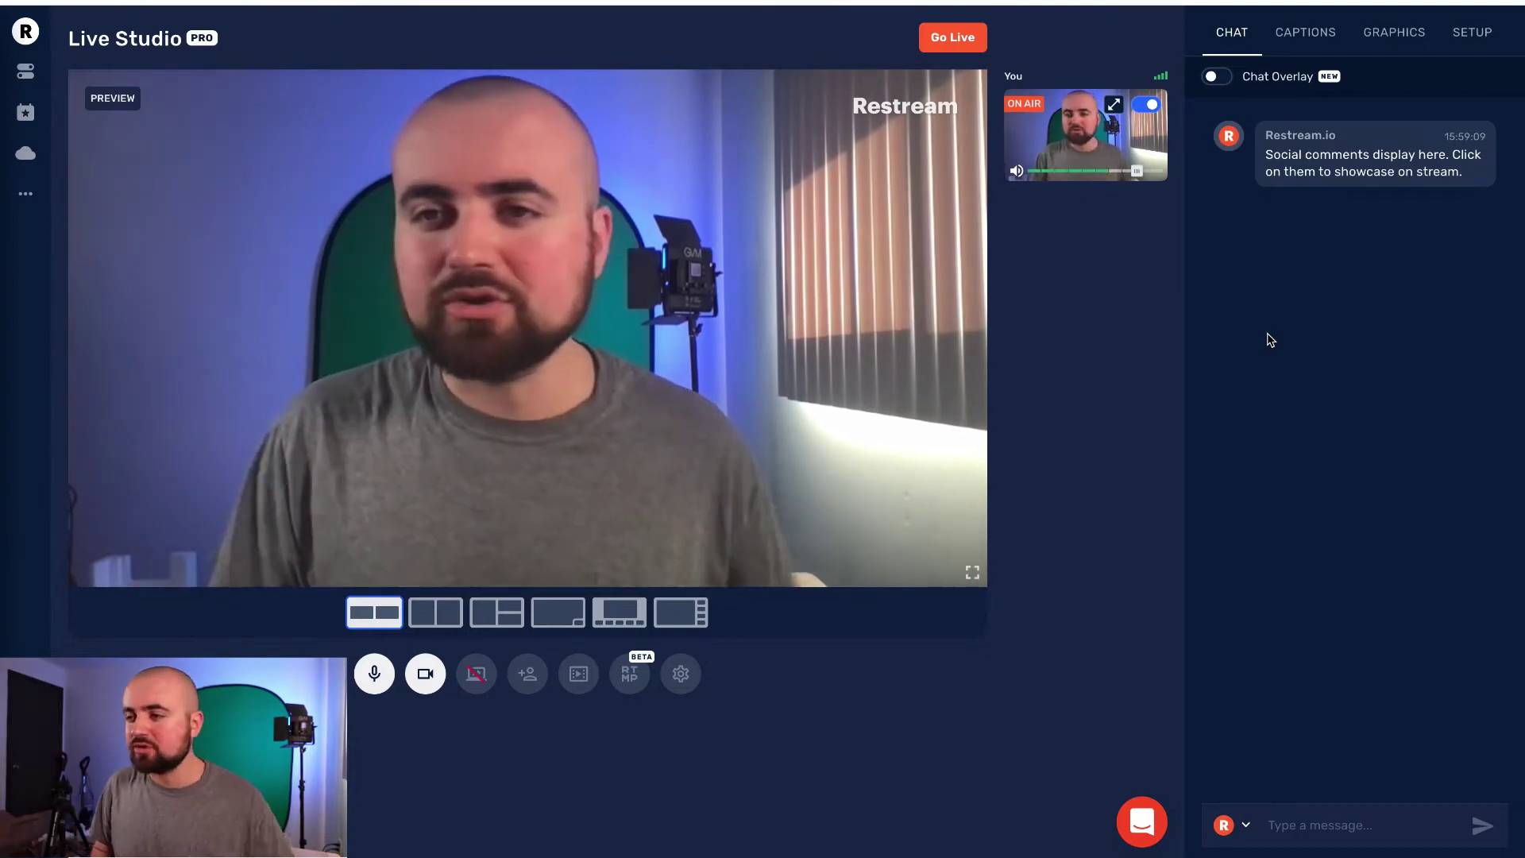
Step: Show the welcome chat comment on the preview, hide it, then bring up the three saved captions
{"action": "left_click", "coordinate": [1337, 174]}
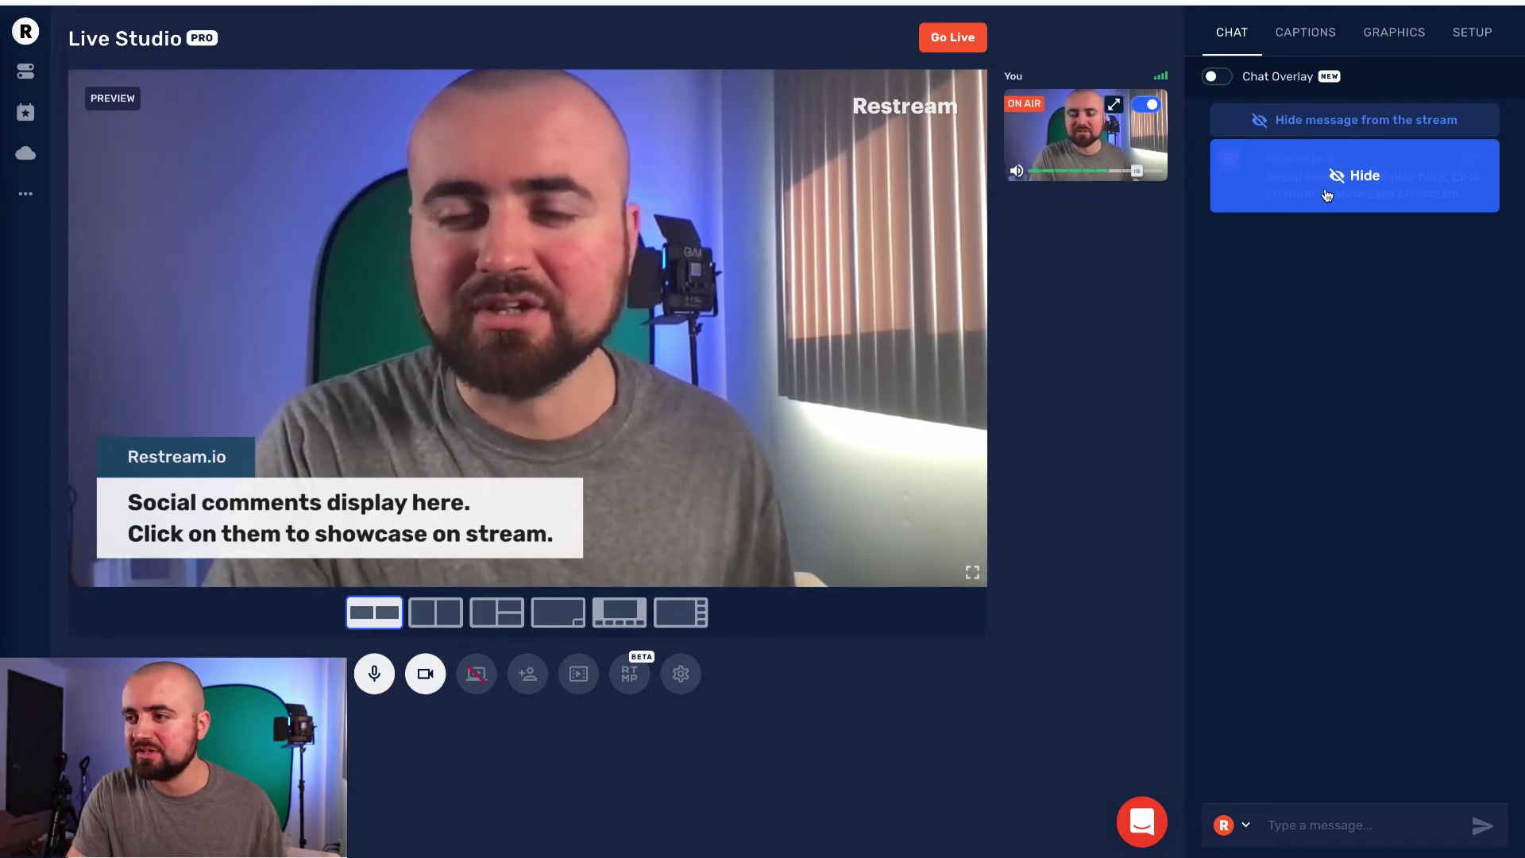
{"action": "left_click", "coordinate": [1327, 193]}
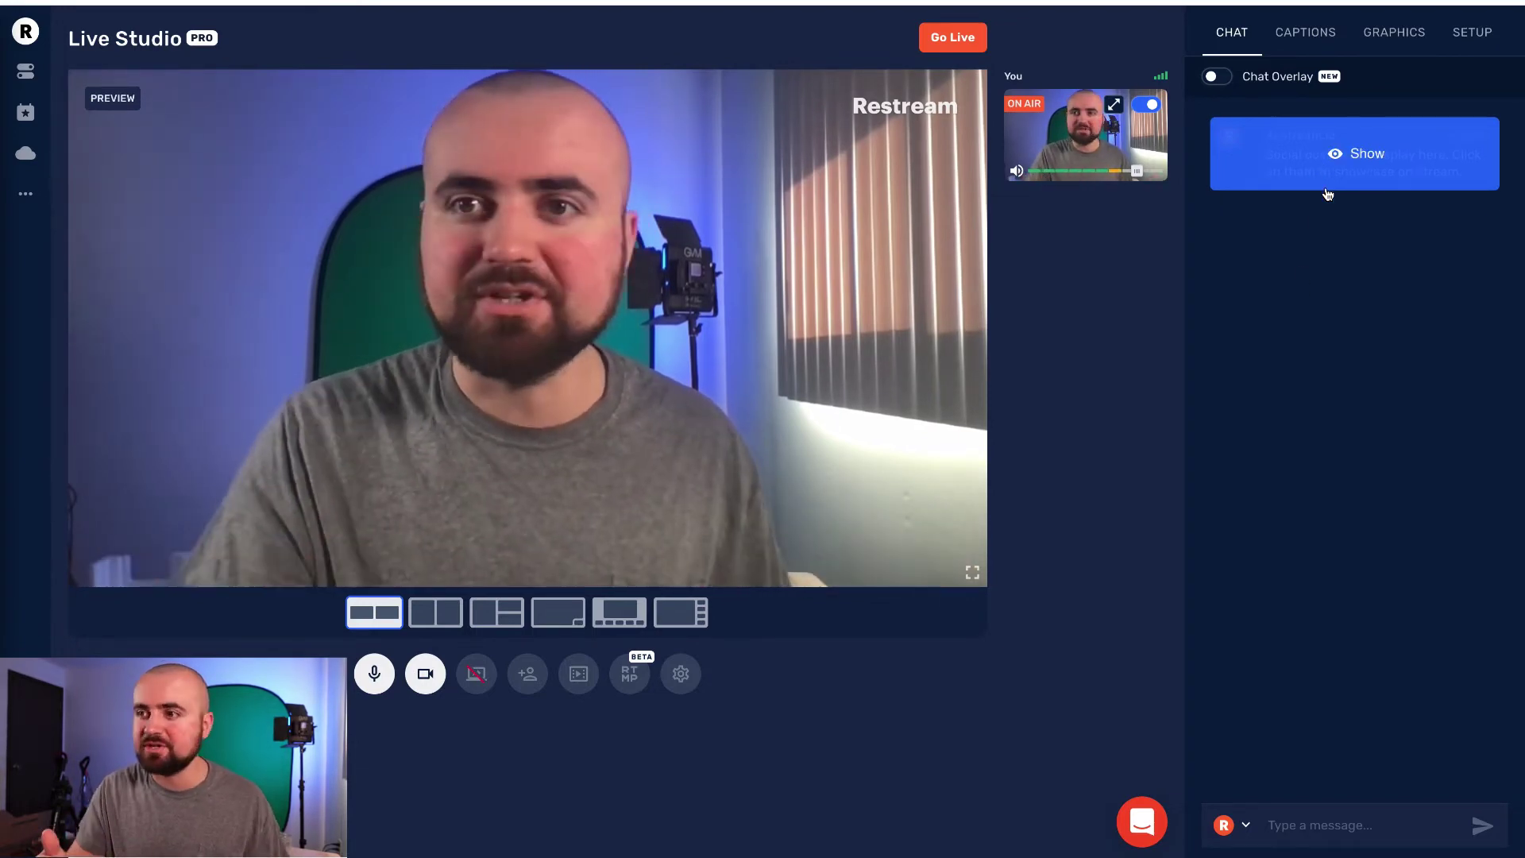
{"action": "left_click", "coordinate": [1296, 46]}
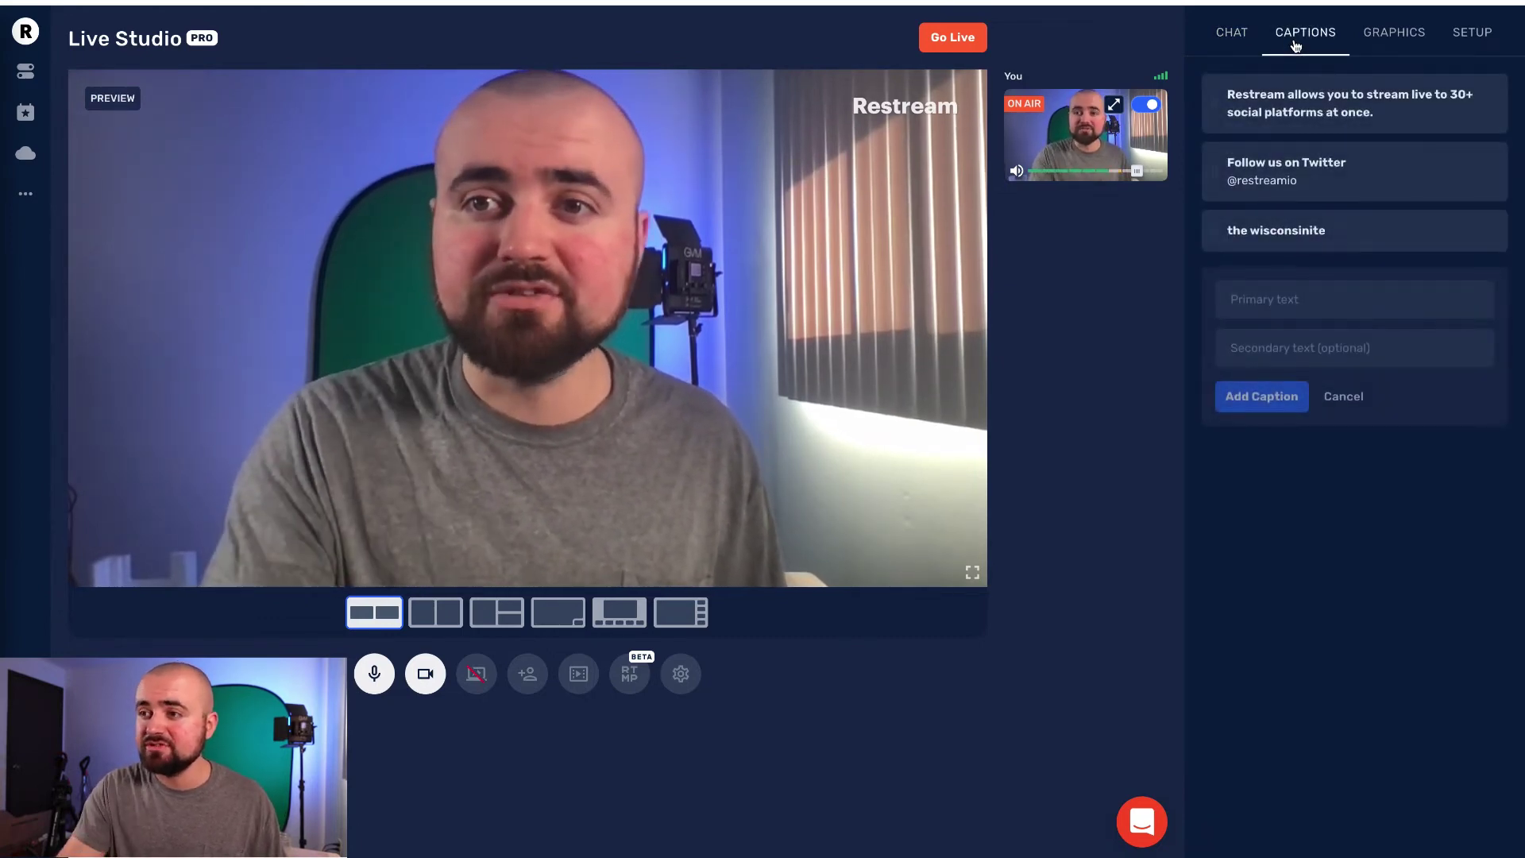
{"action": "left_click", "coordinate": [1286, 117]}
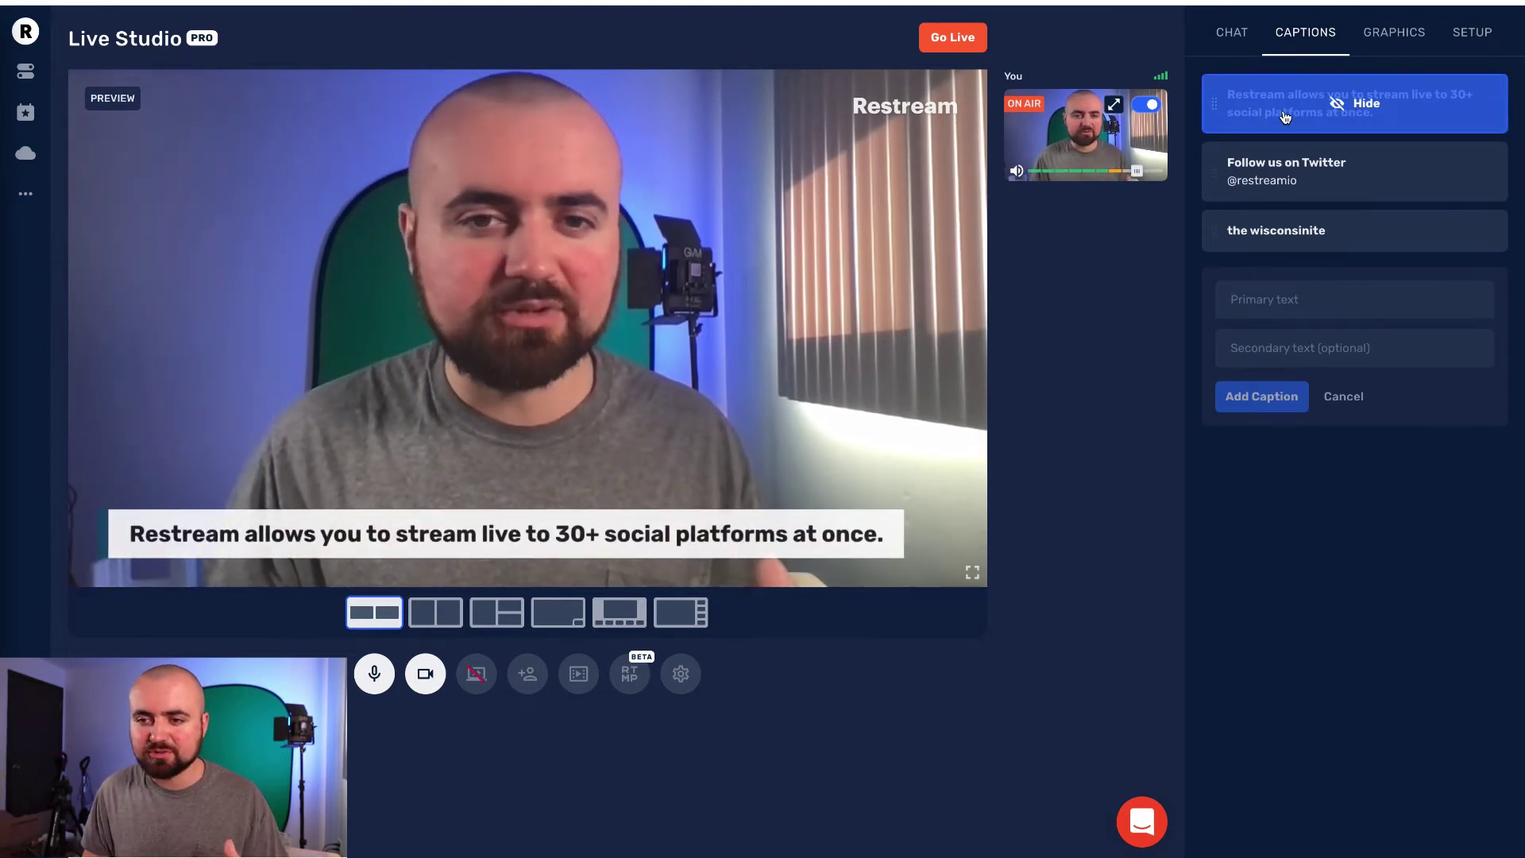
{"action": "left_click", "coordinate": [1286, 117]}
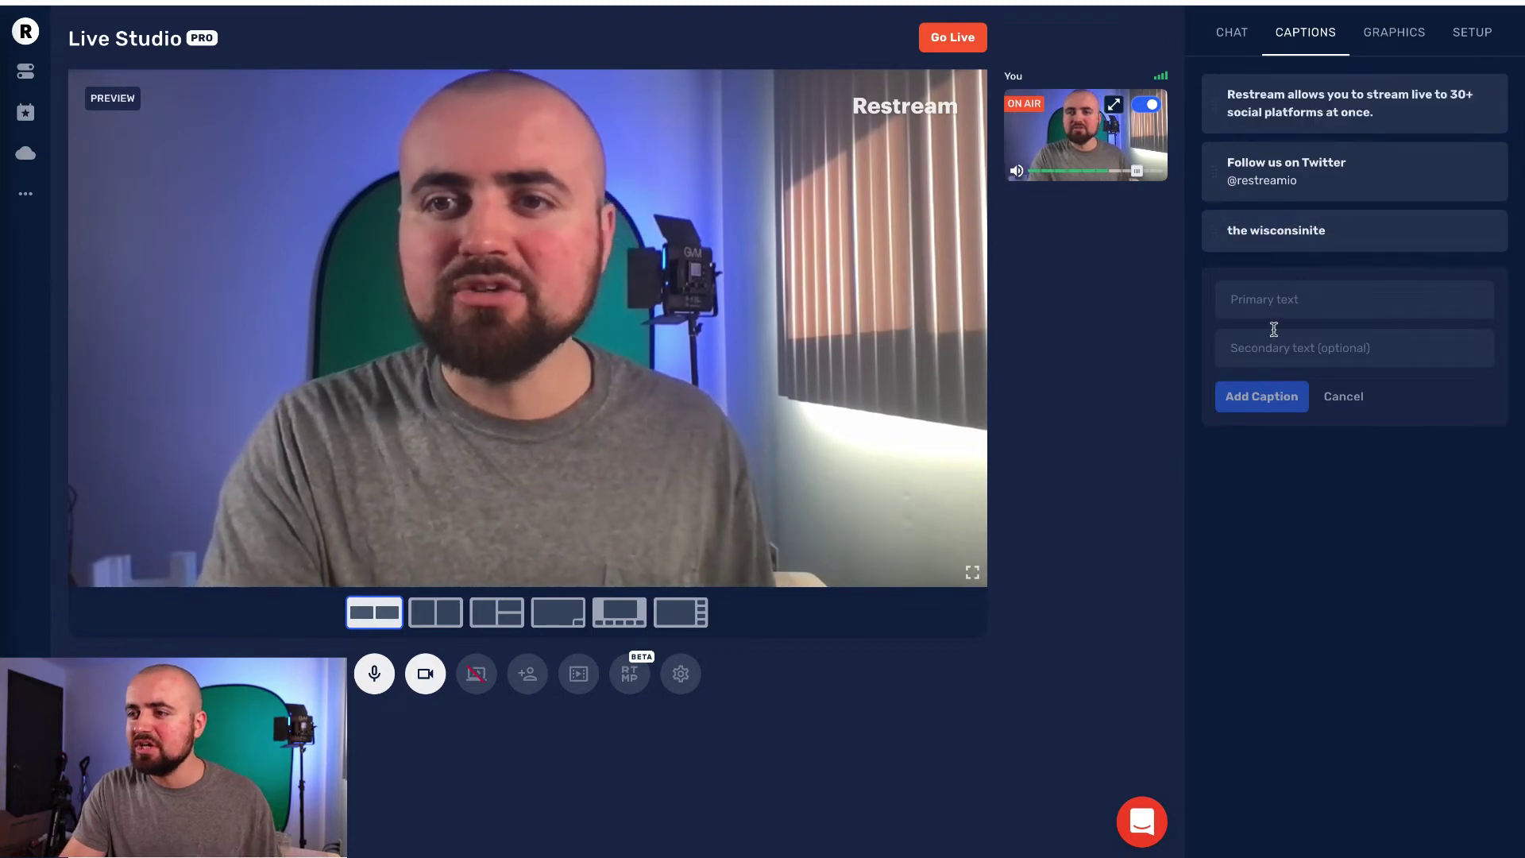
{"action": "left_click", "coordinate": [1278, 301]}
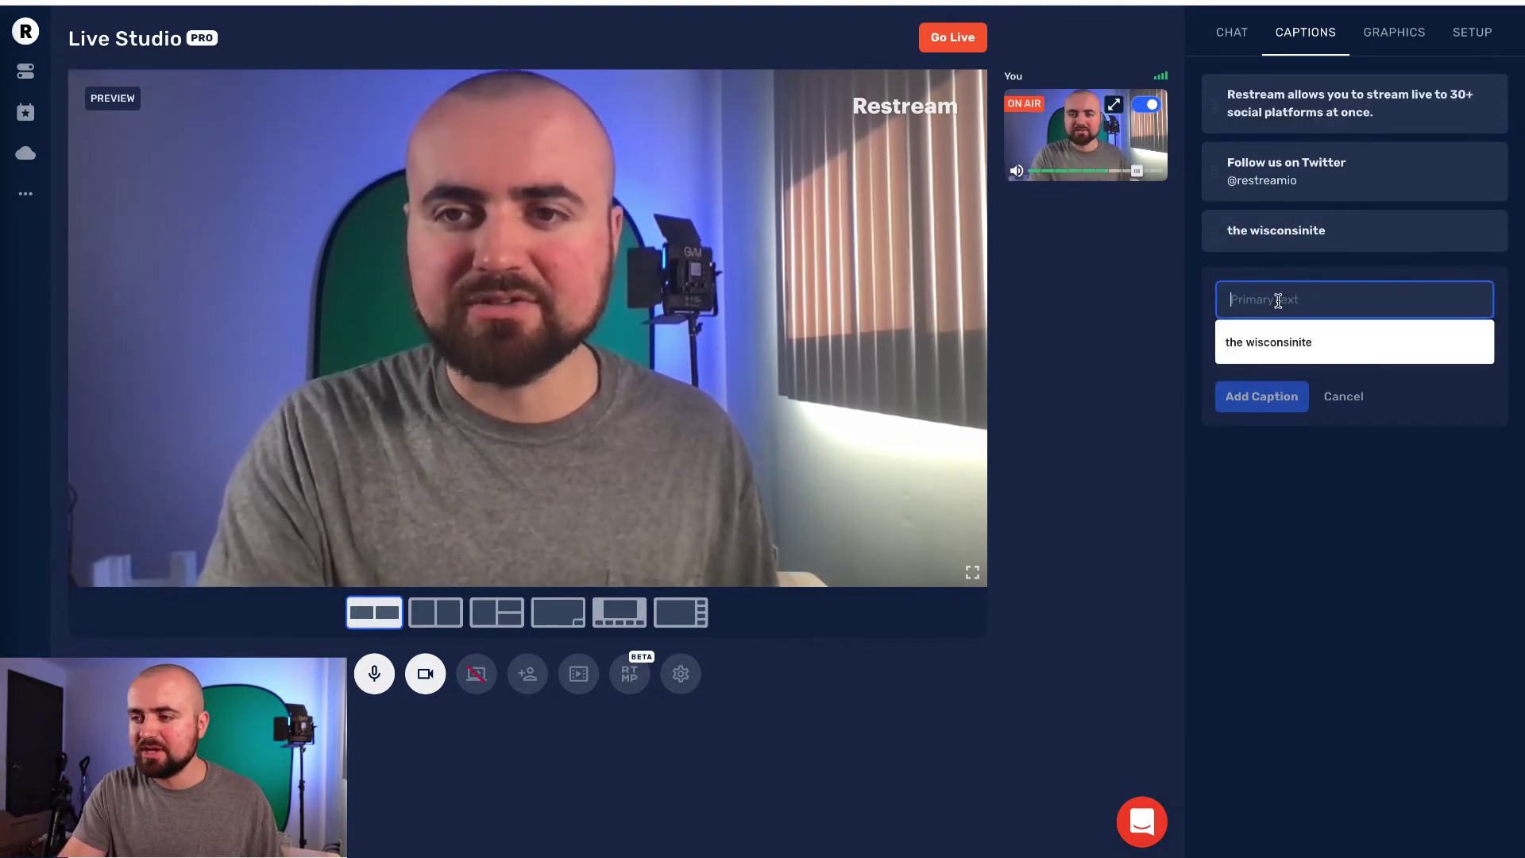
{"action": "left_click", "coordinate": [1211, 307]}
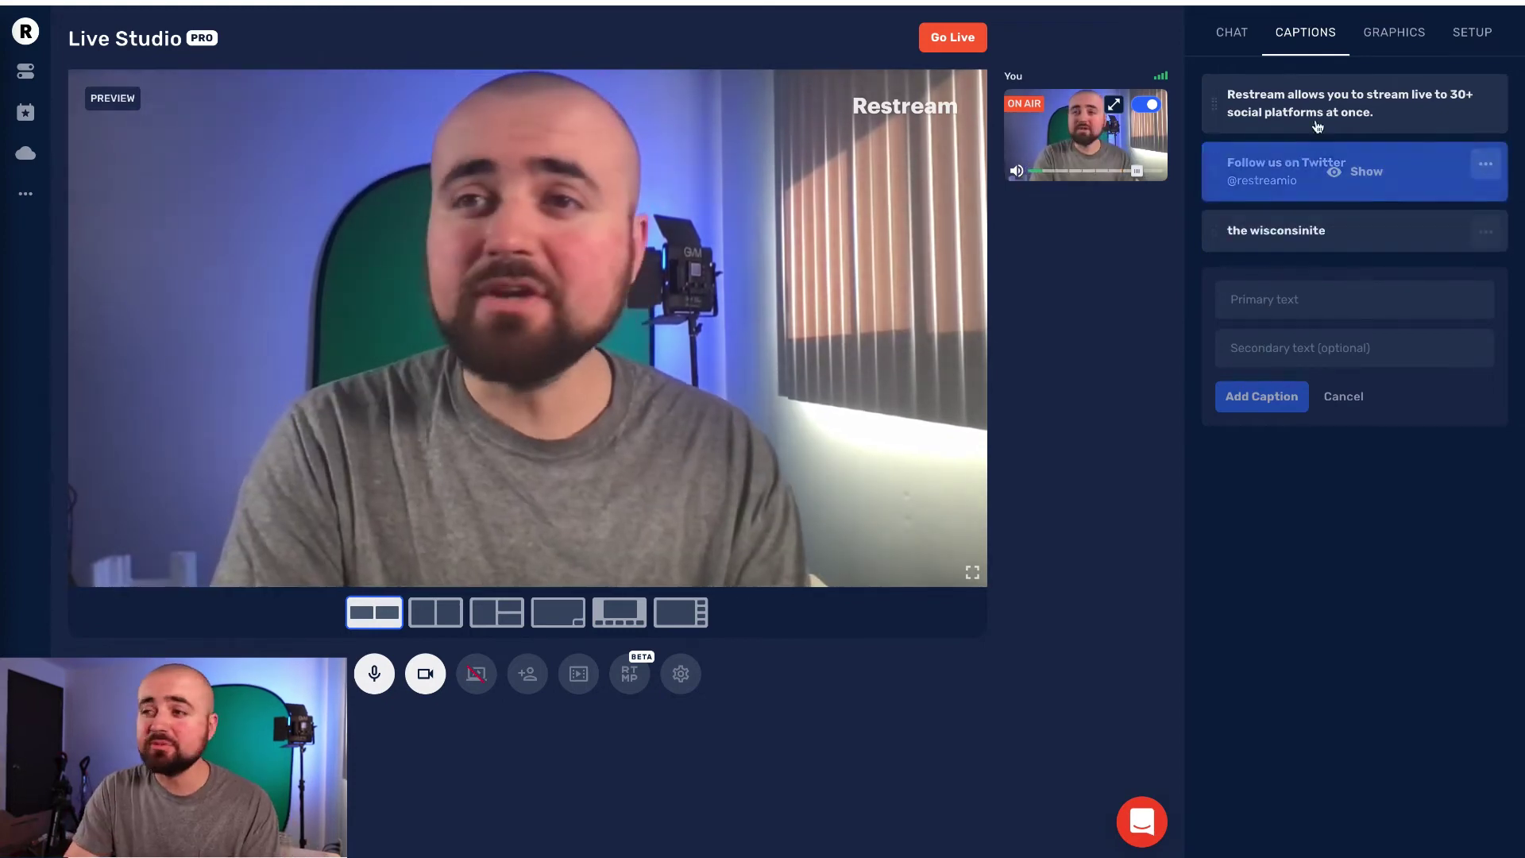
{"action": "left_click", "coordinate": [1386, 43]}
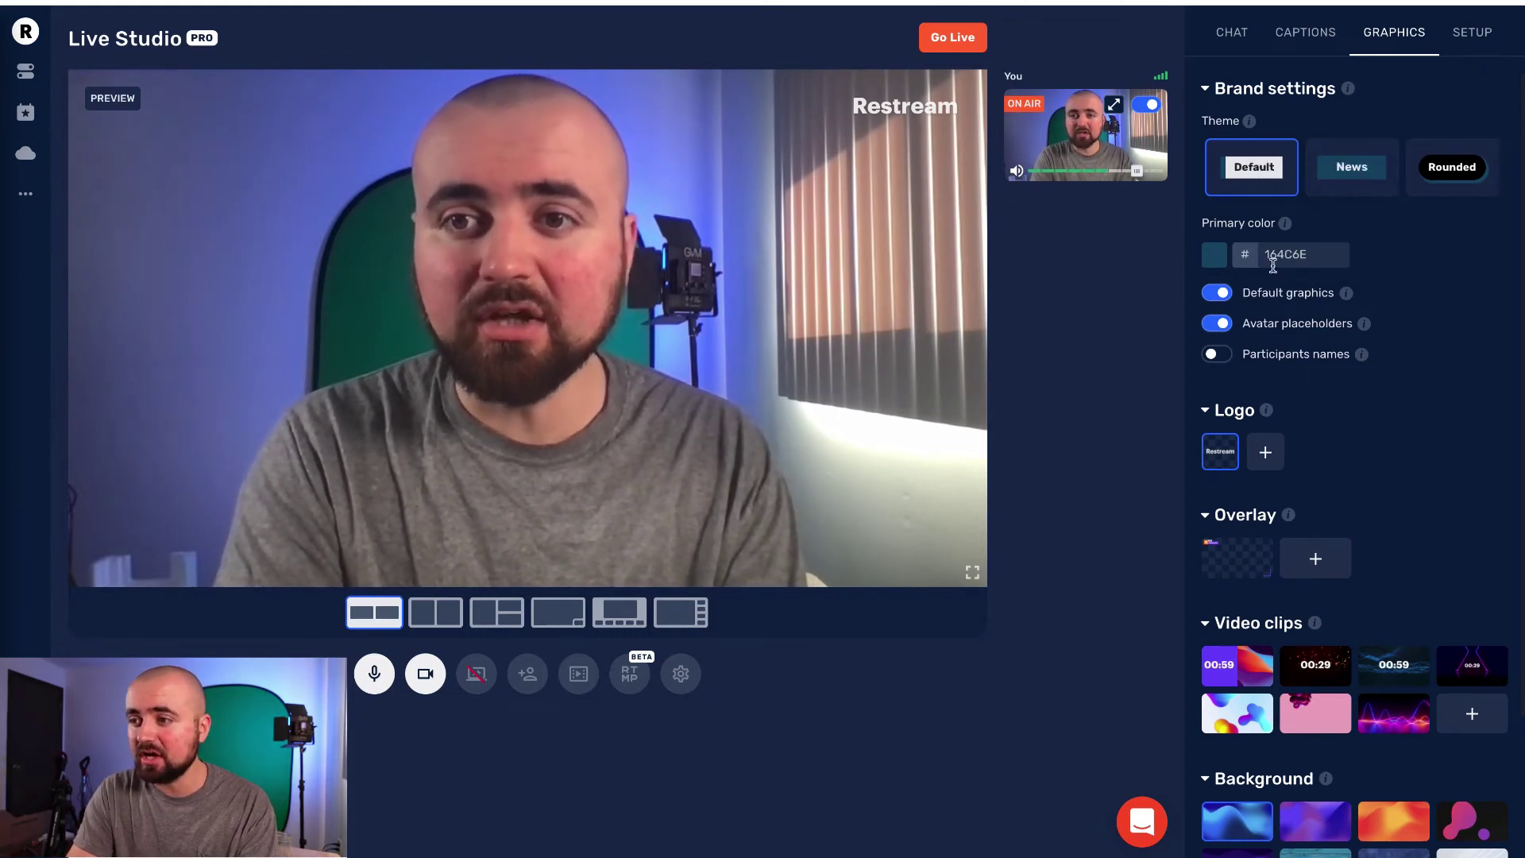
Step: Briefly show the LIVE Restream overlay on the webcam preview, then hide it again
{"action": "scroll", "coordinate": [1386, 382], "scroll_direction": "down", "scroll_amount": 2}
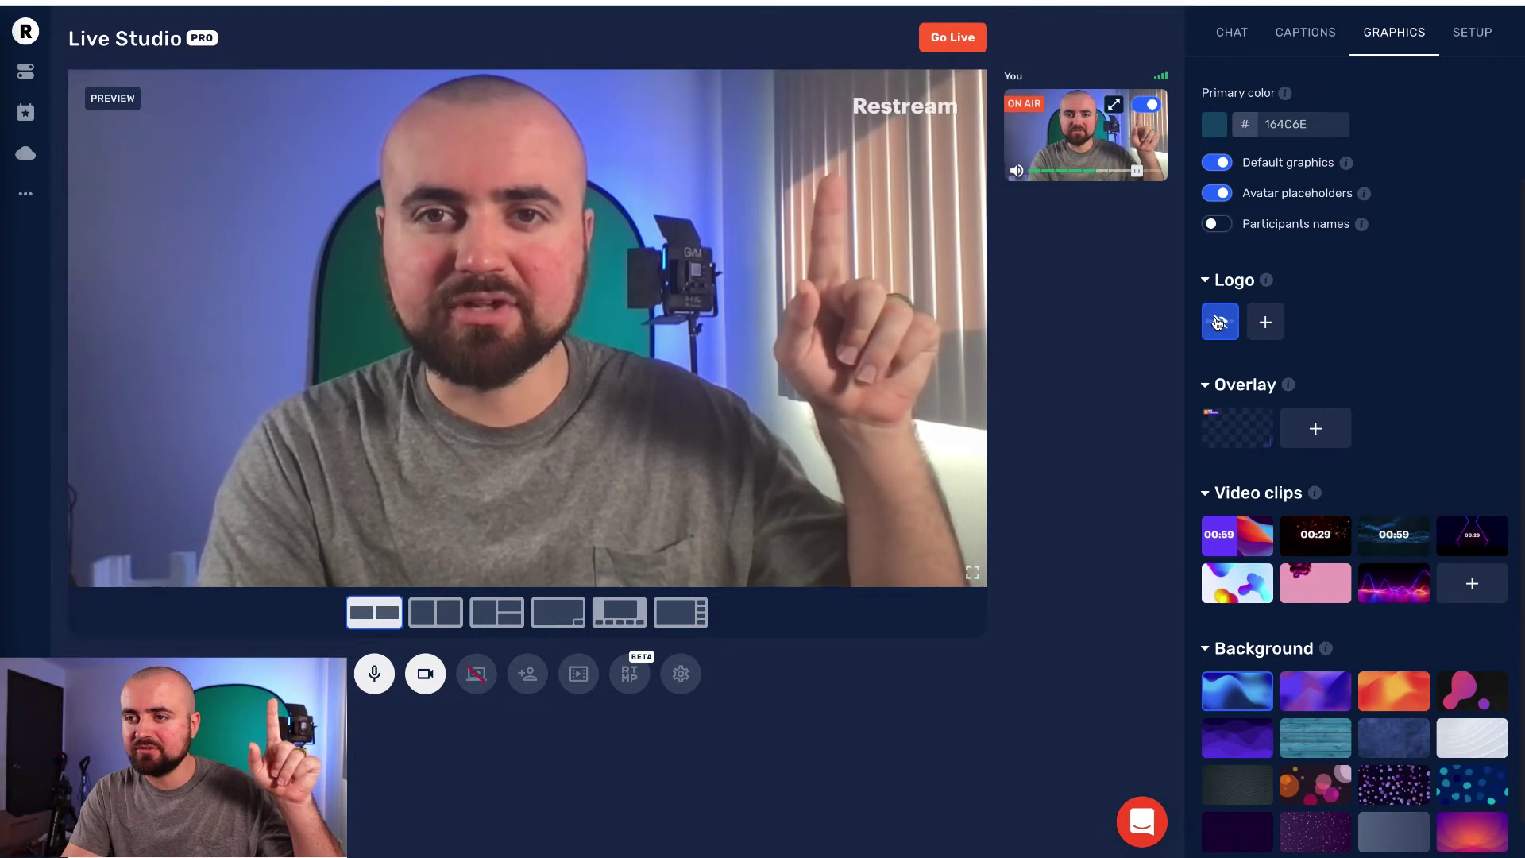
{"action": "left_click", "coordinate": [1224, 433]}
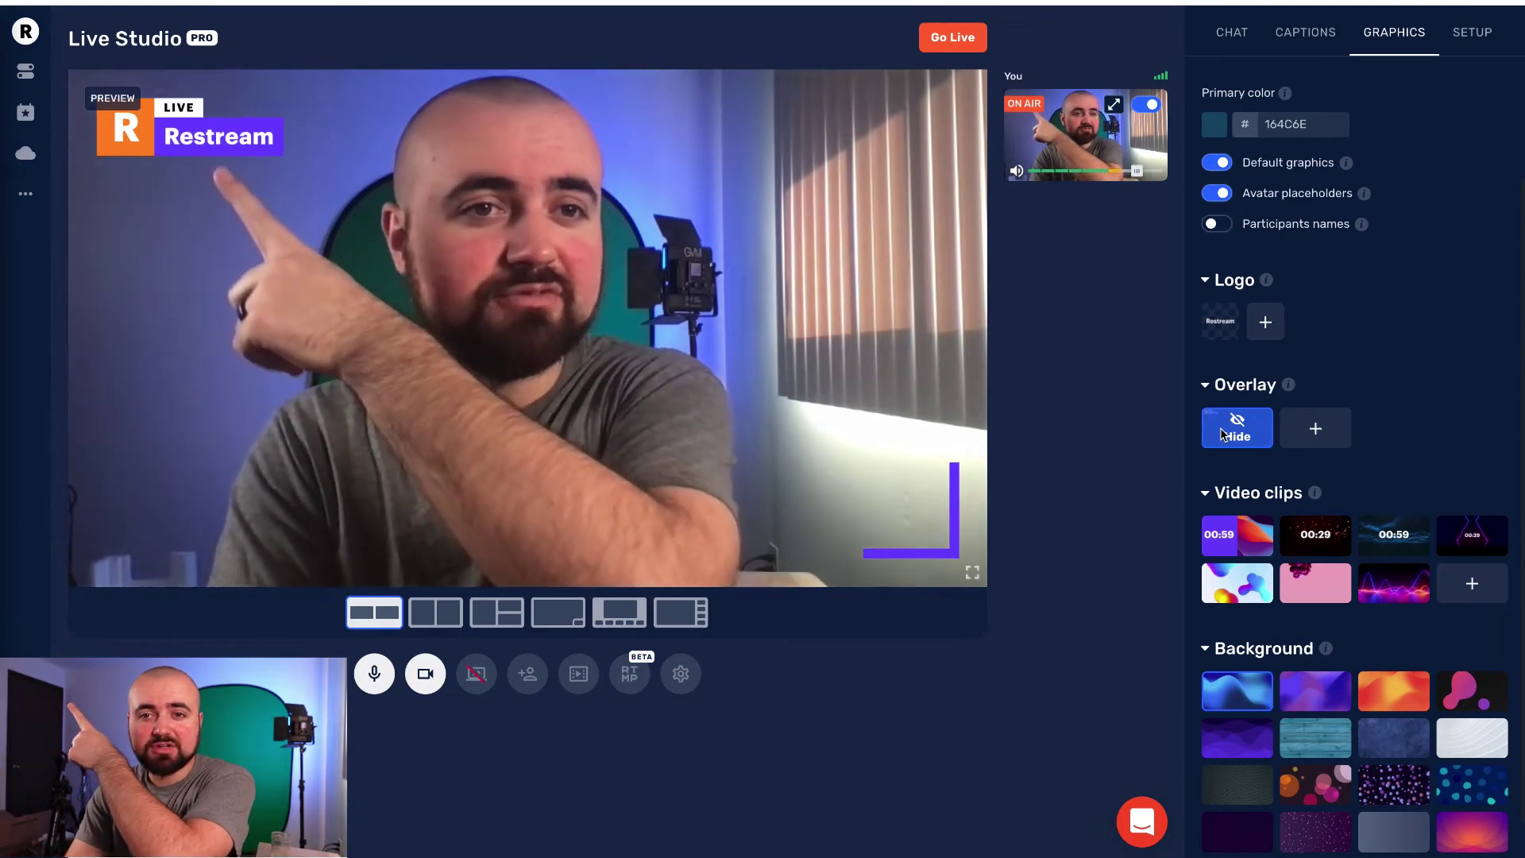
{"action": "left_click", "coordinate": [1224, 435]}
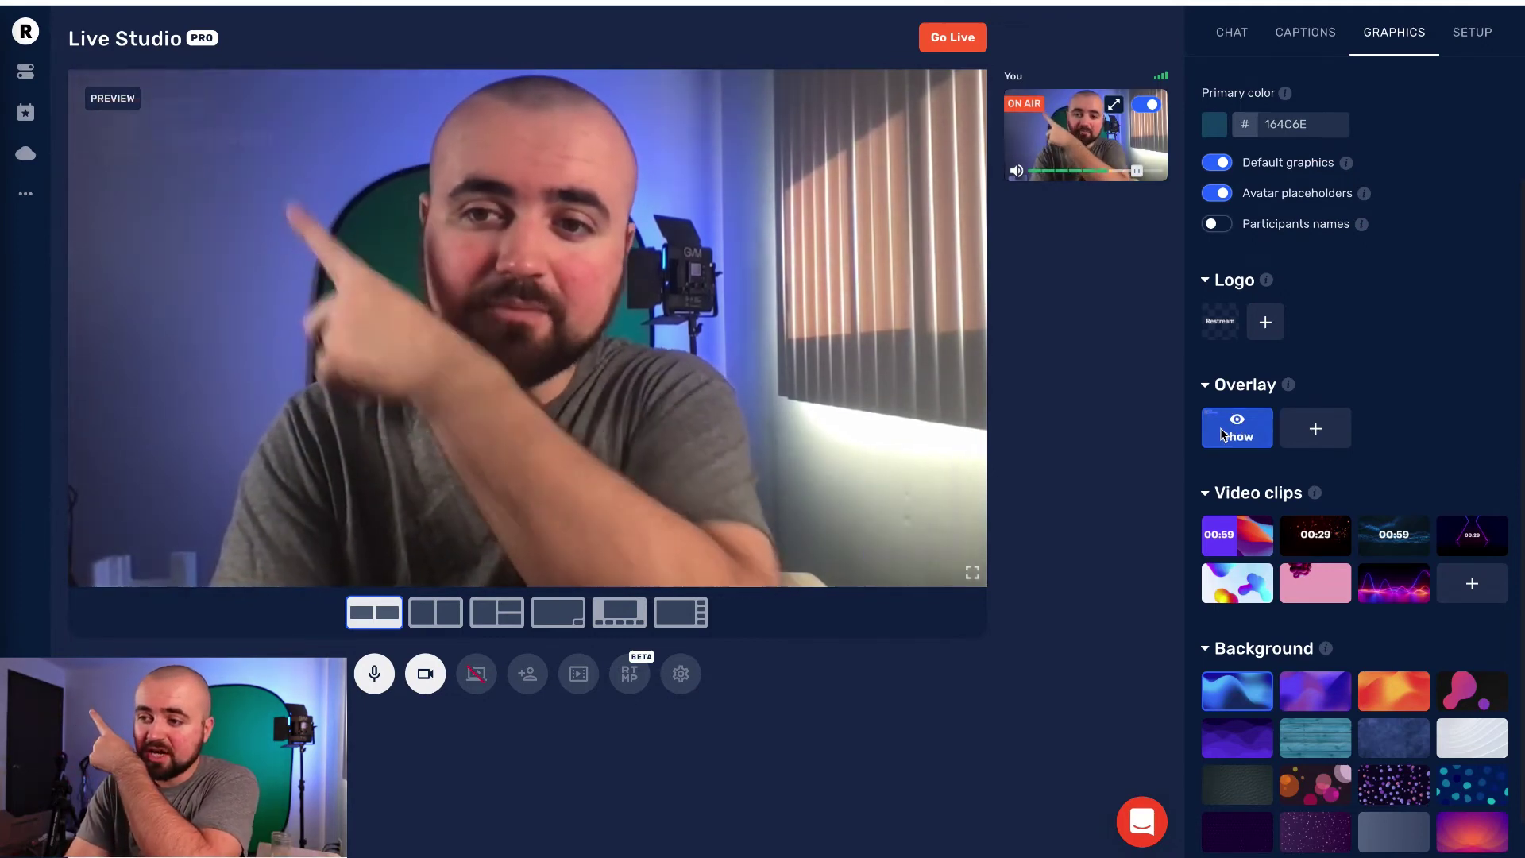
{"action": "scroll", "coordinate": [1347, 461], "scroll_direction": "down", "scroll_amount": 1}
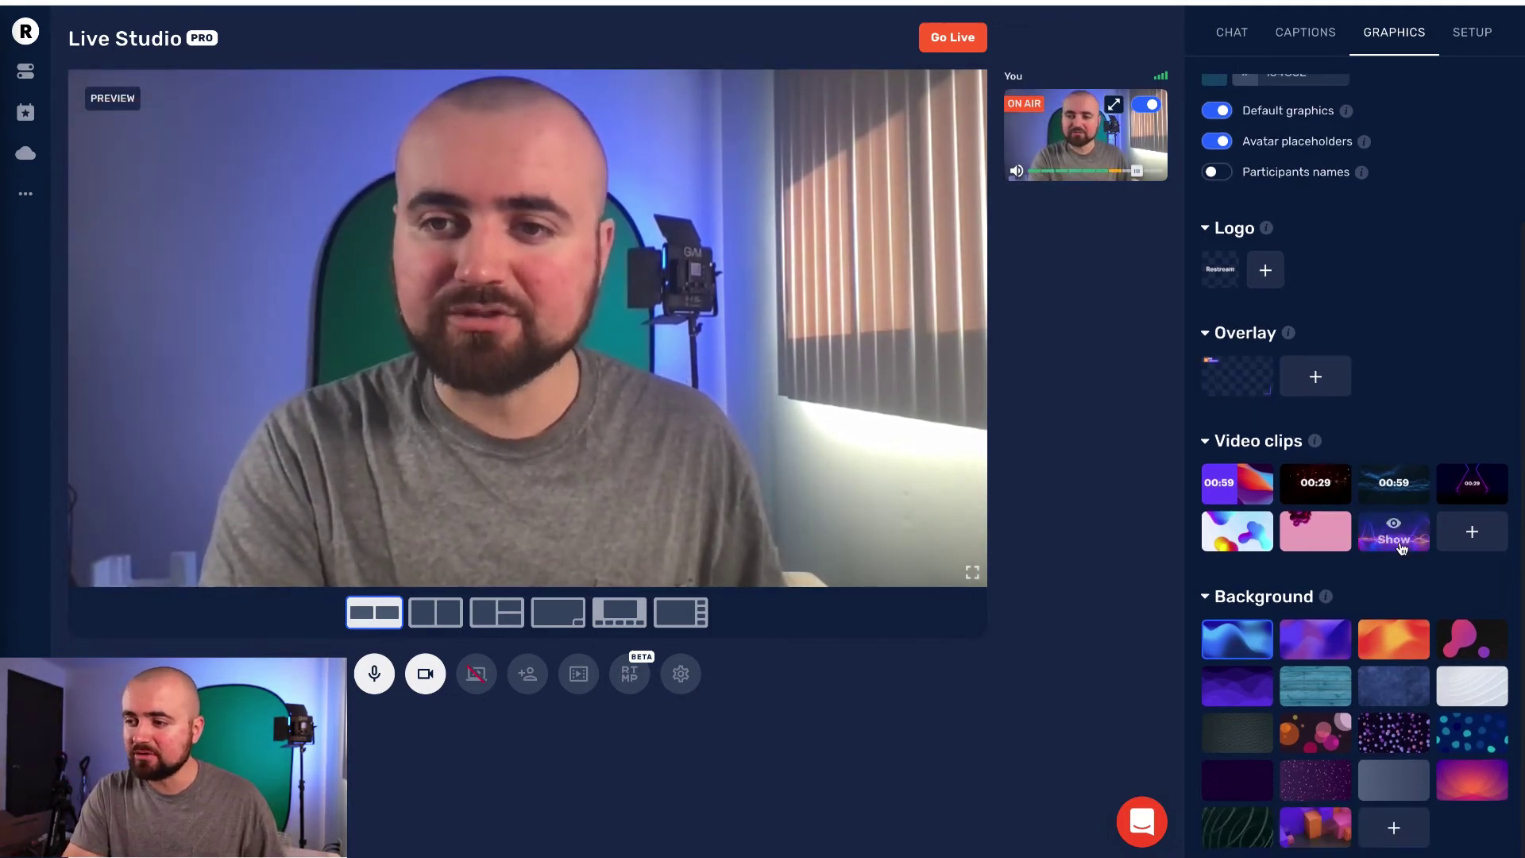
{"action": "mouse_move", "coordinate": [1396, 485]}
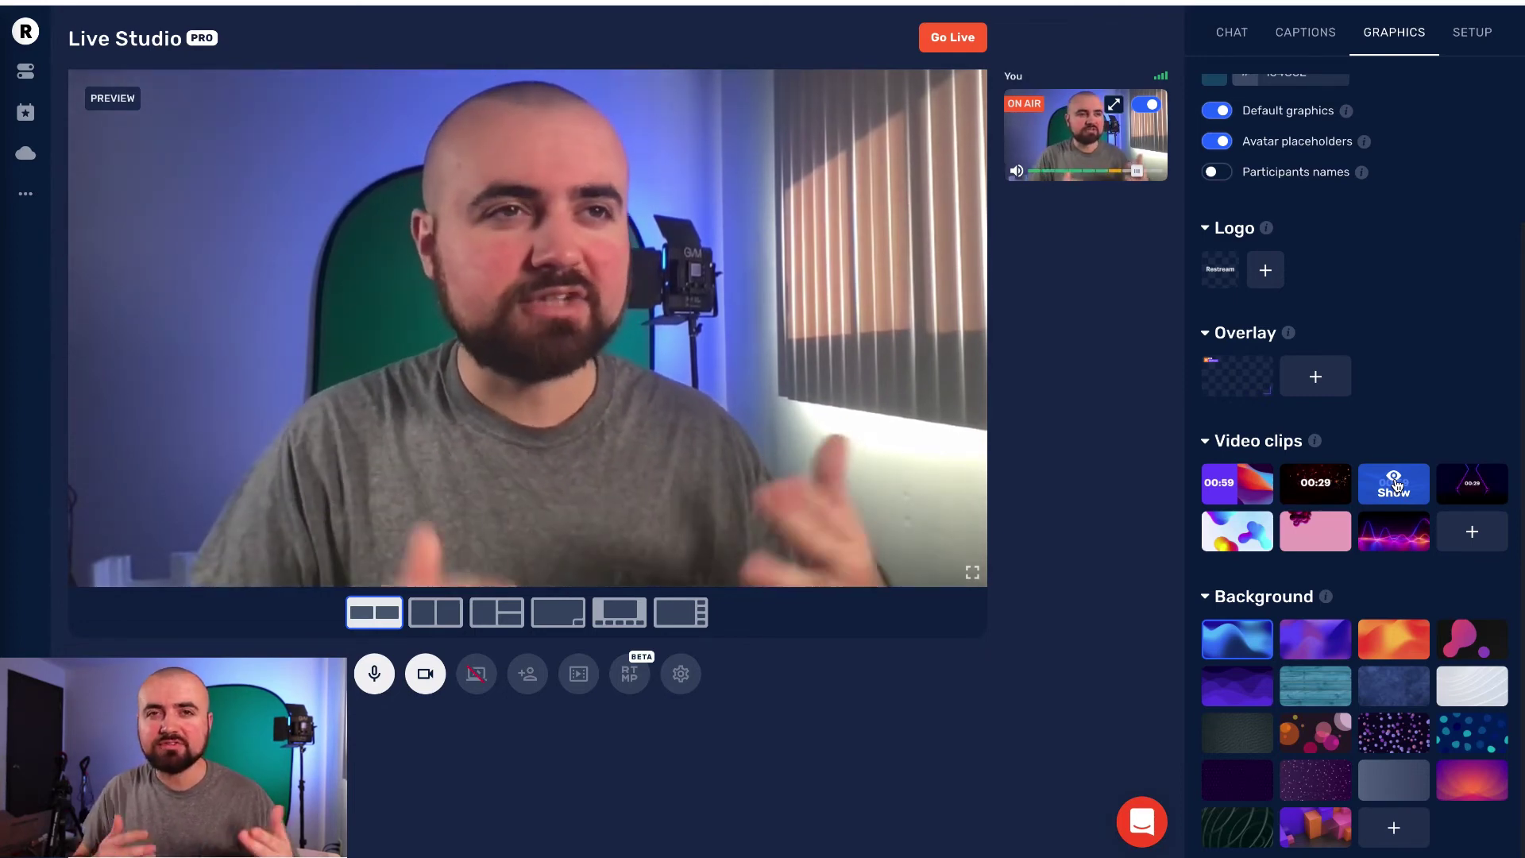
{"action": "left_click", "coordinate": [1395, 485]}
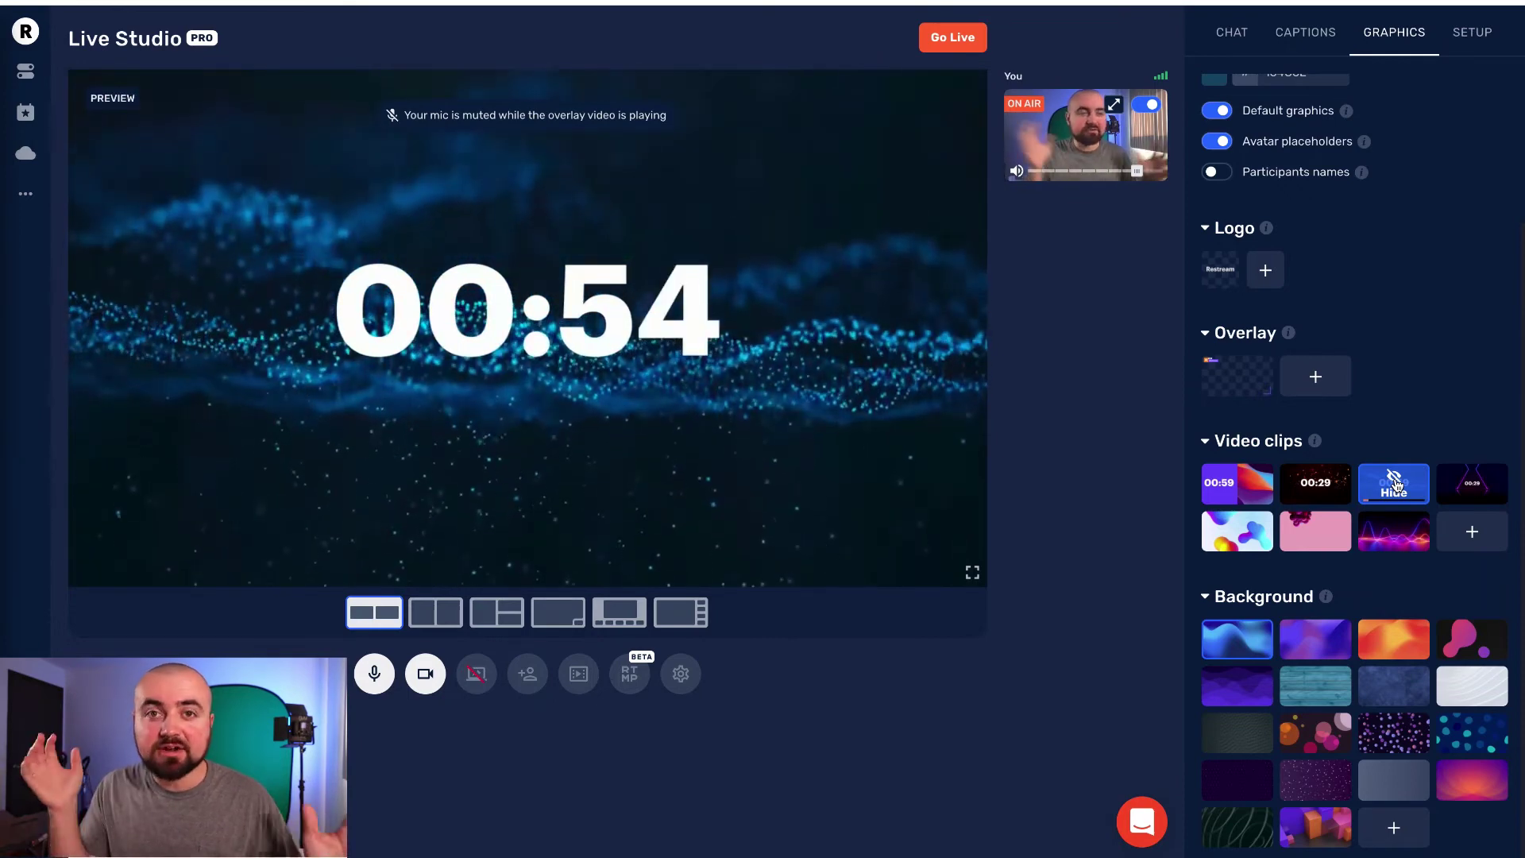
{"action": "left_click", "coordinate": [1396, 484]}
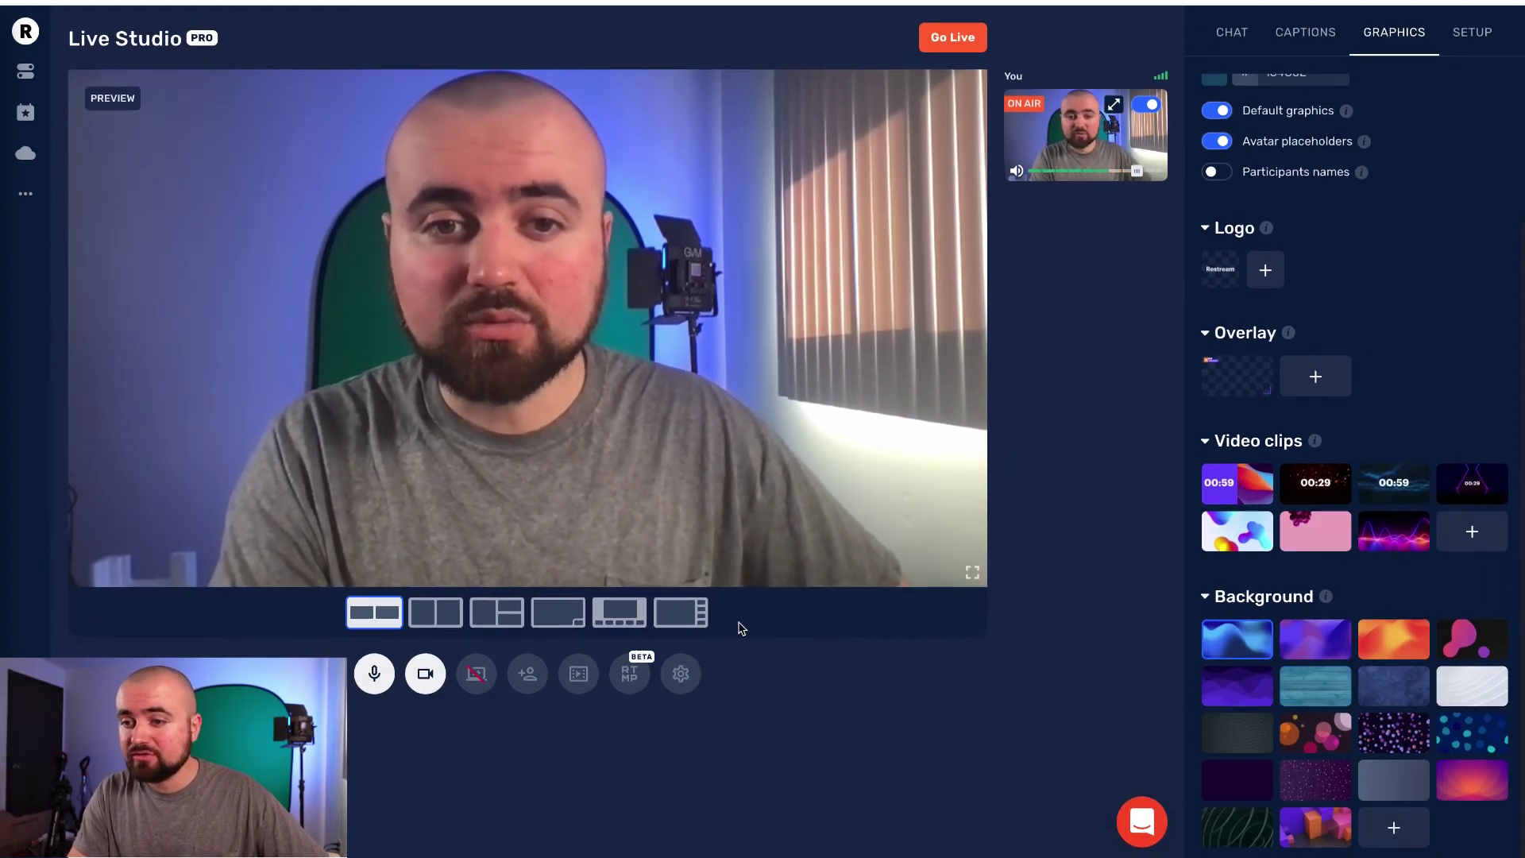
Step: Use the framed webcam-inset layout and try several backgrounds, settling on purple 3D cubes
{"action": "left_click", "coordinate": [619, 616]}
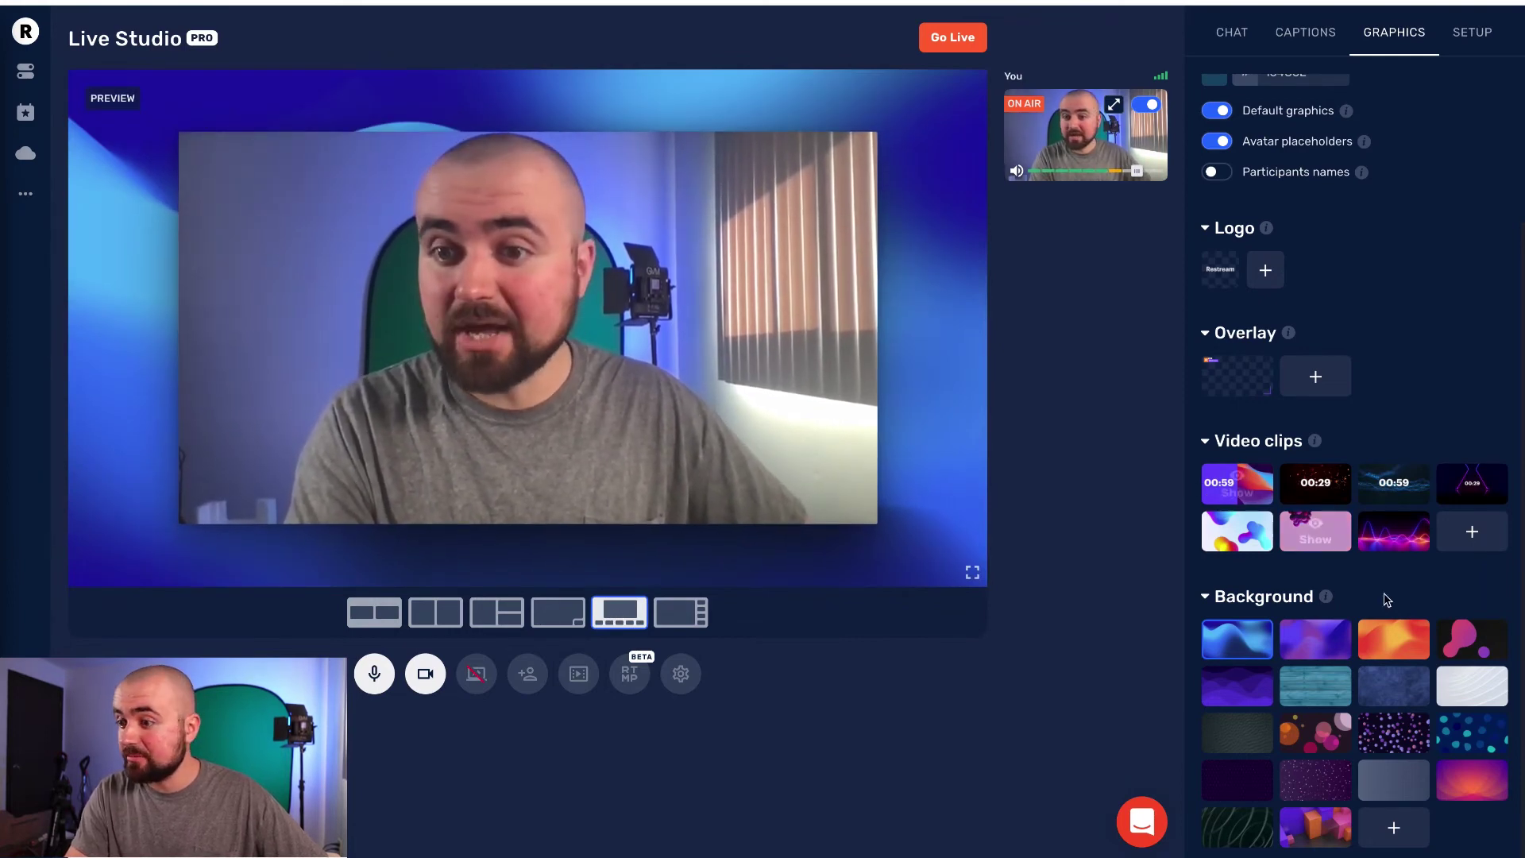
{"action": "left_click", "coordinate": [1405, 627]}
{"action": "left_click", "coordinate": [1442, 650]}
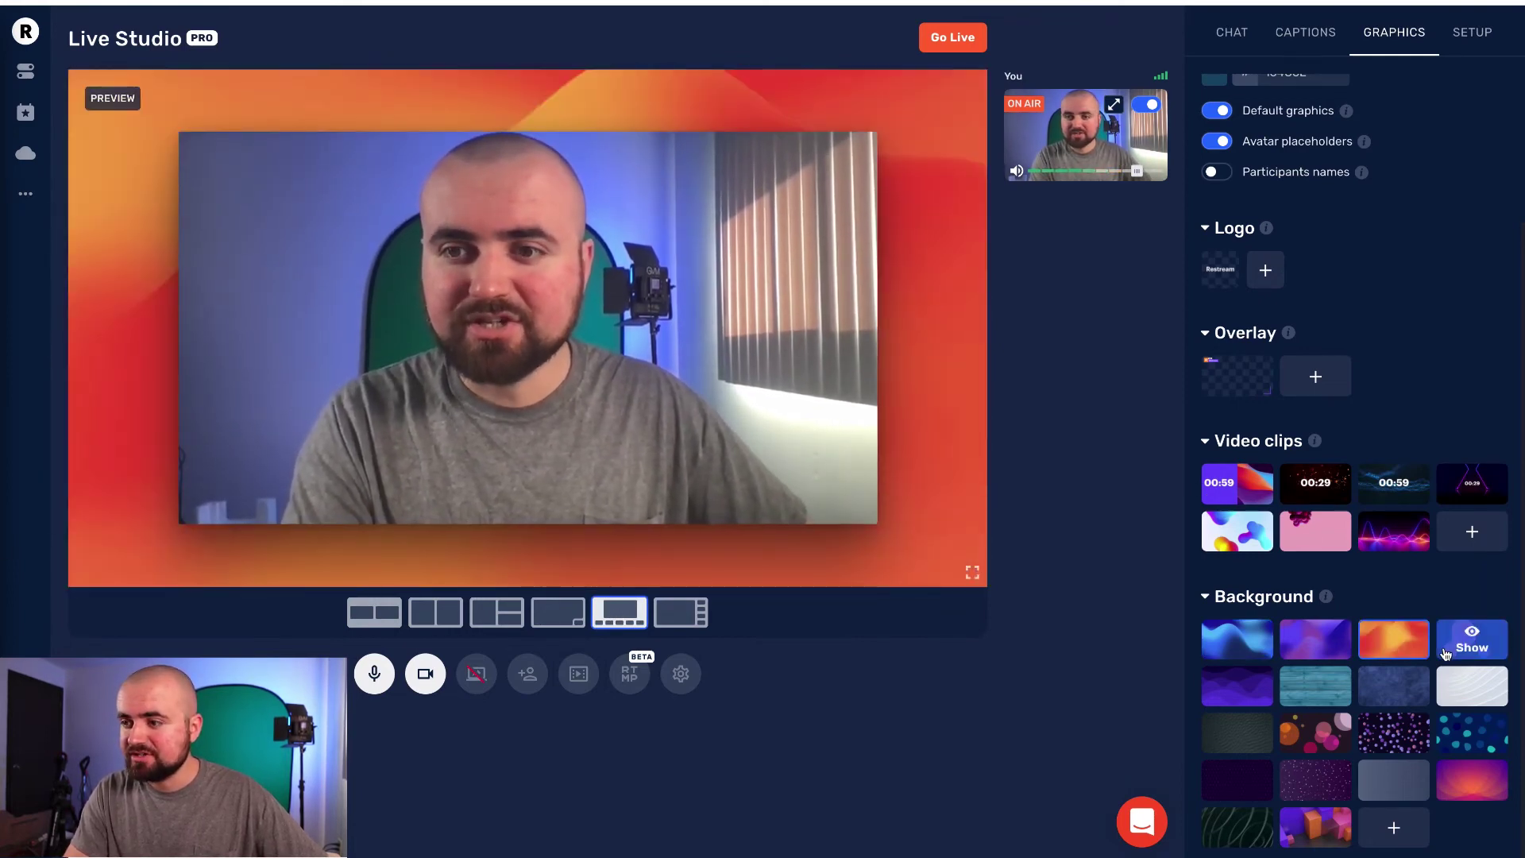
{"action": "left_click", "coordinate": [1458, 734]}
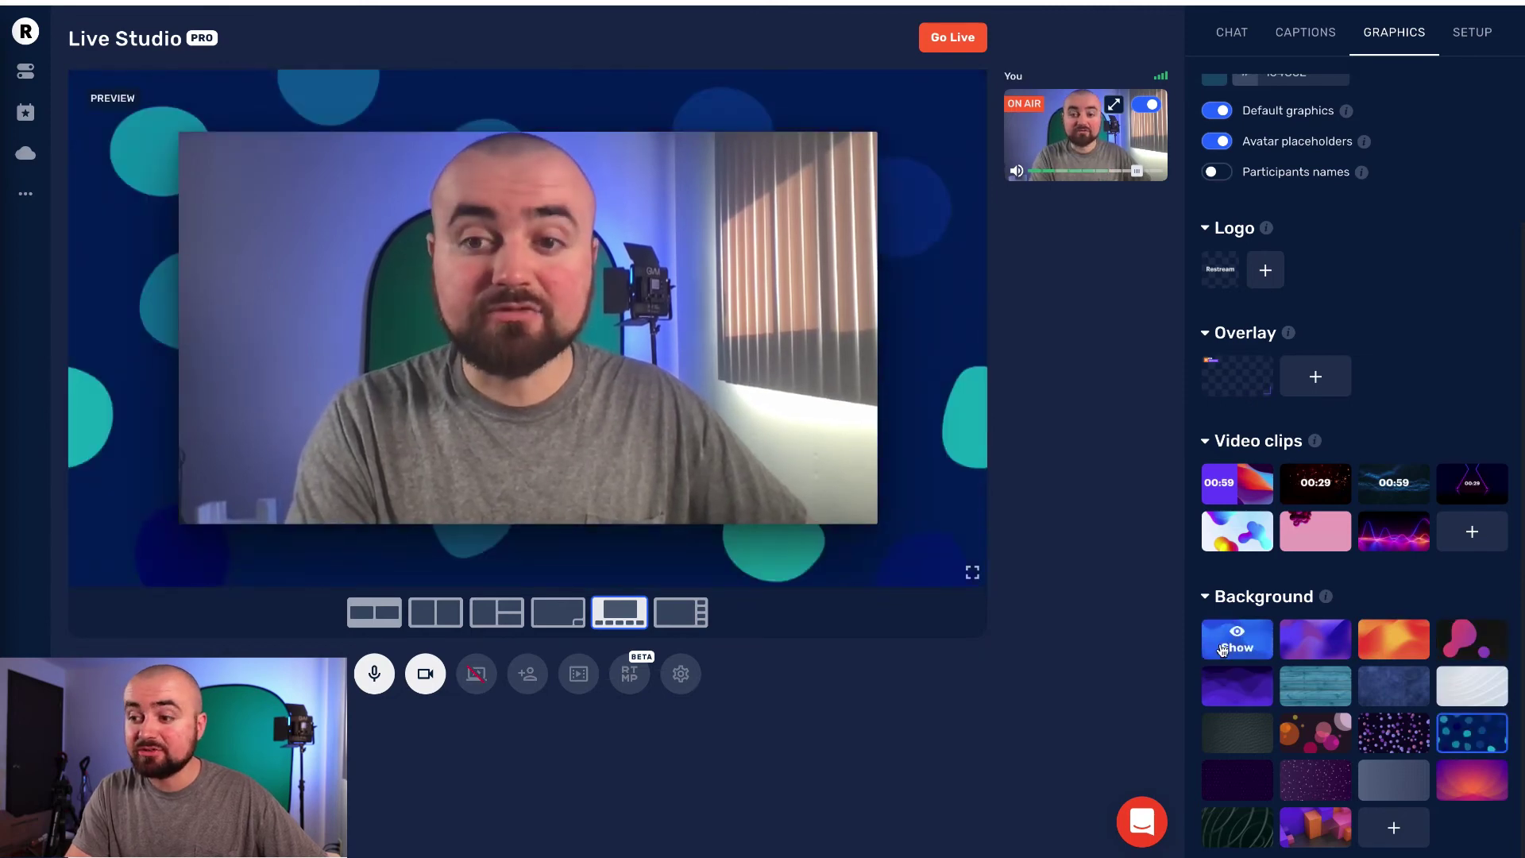
{"action": "left_click", "coordinate": [1222, 646]}
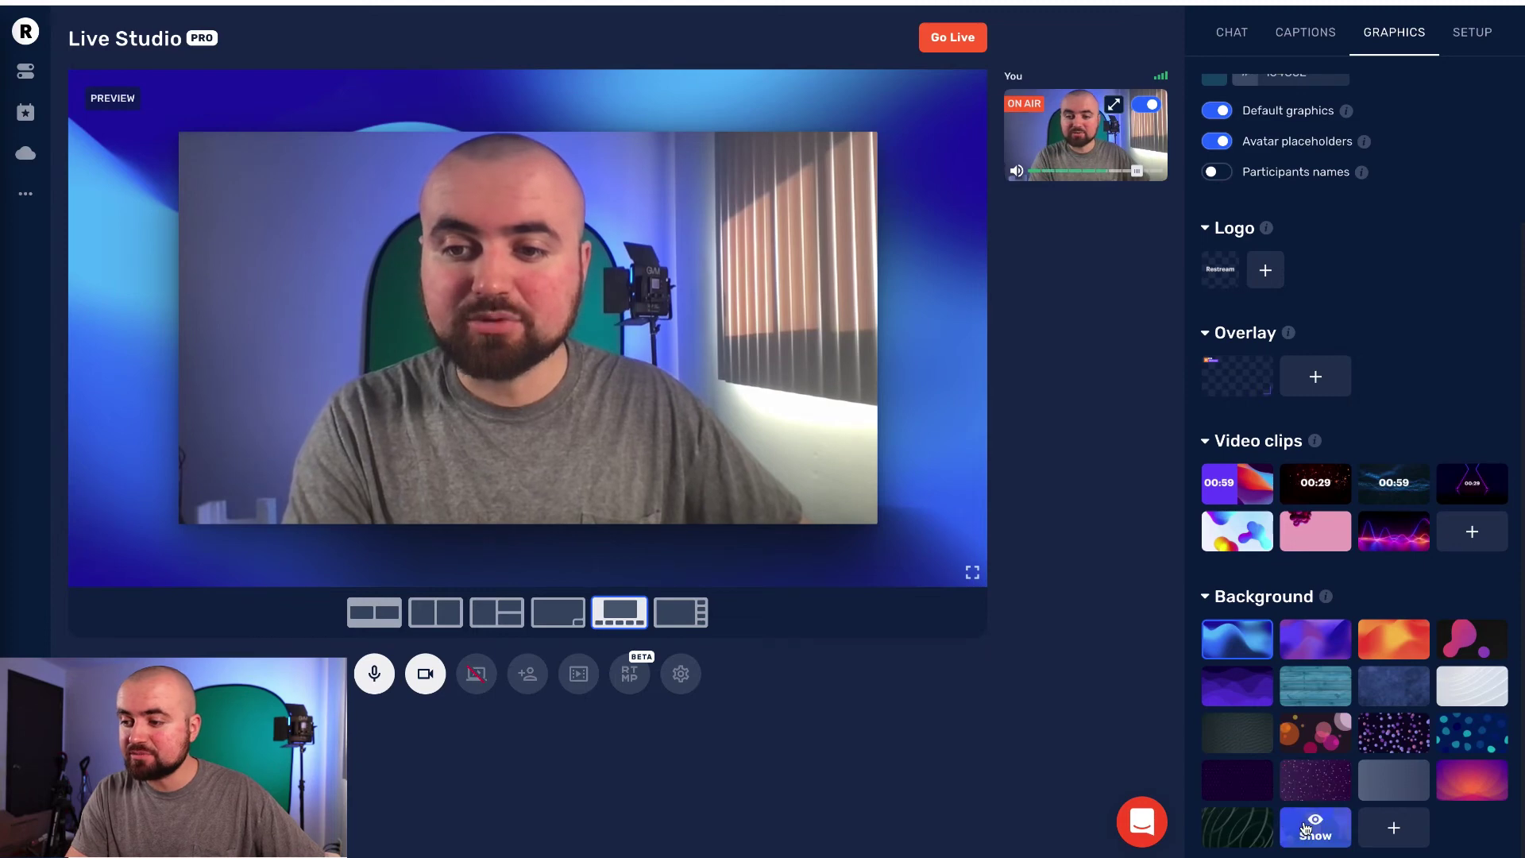
{"action": "left_click", "coordinate": [1307, 827]}
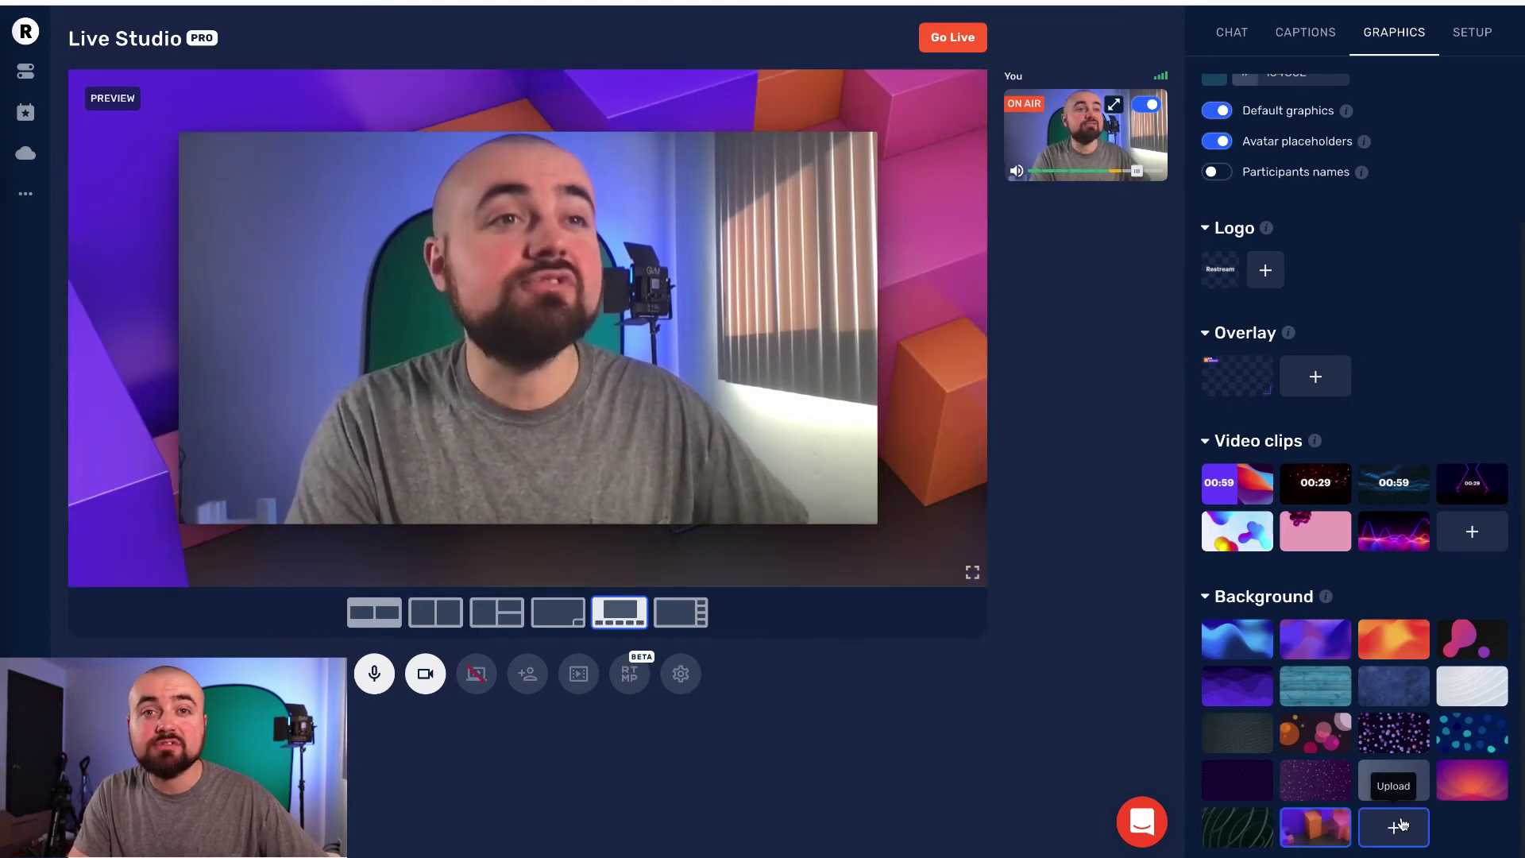
{"action": "scroll", "coordinate": [1351, 635], "scroll_direction": "up", "scroll_amount": 3}
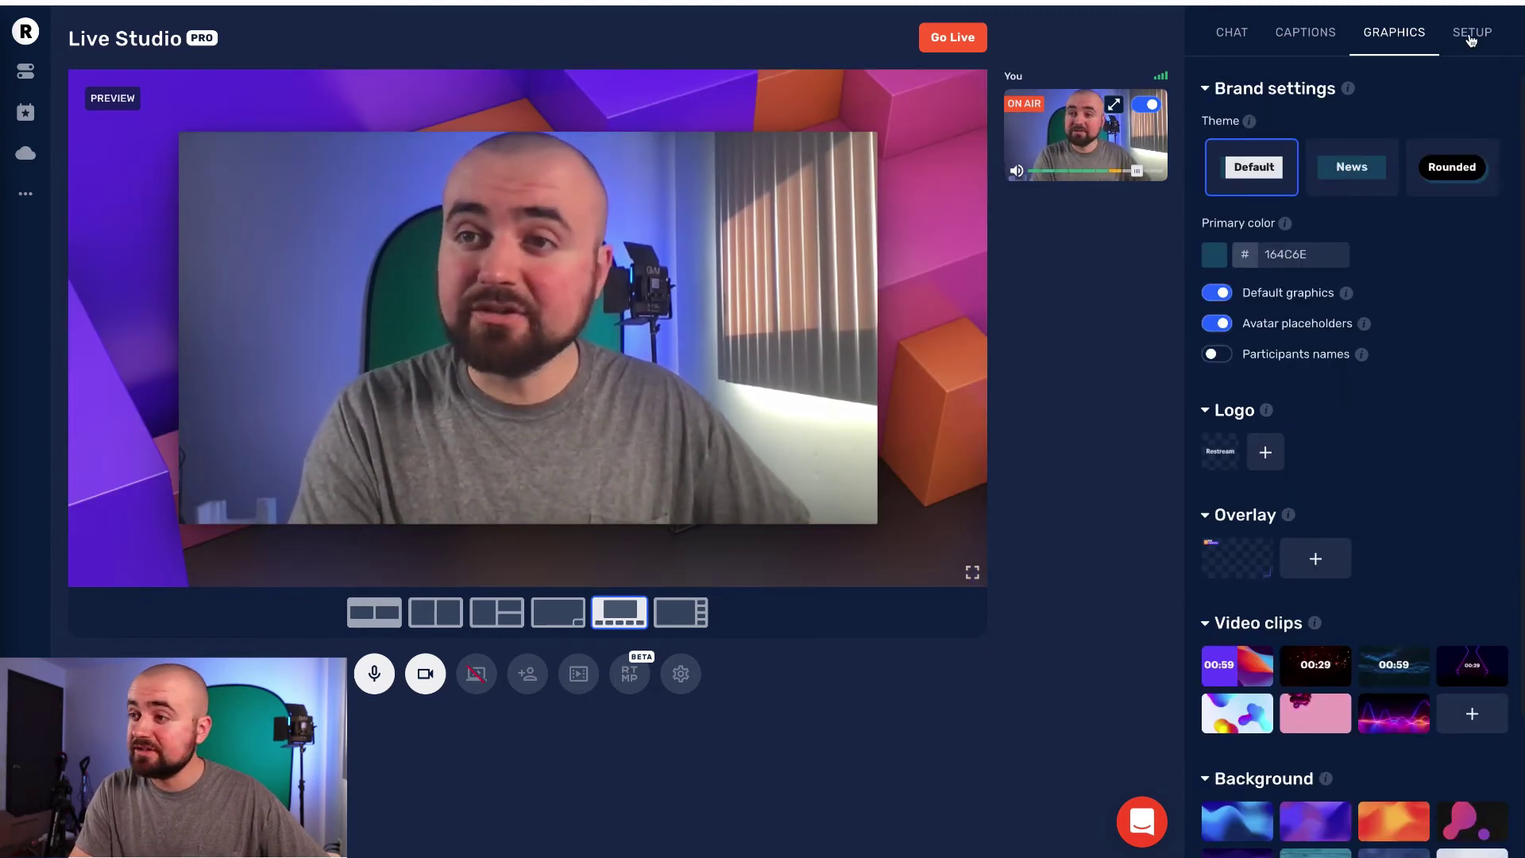
{"action": "left_click", "coordinate": [1472, 36]}
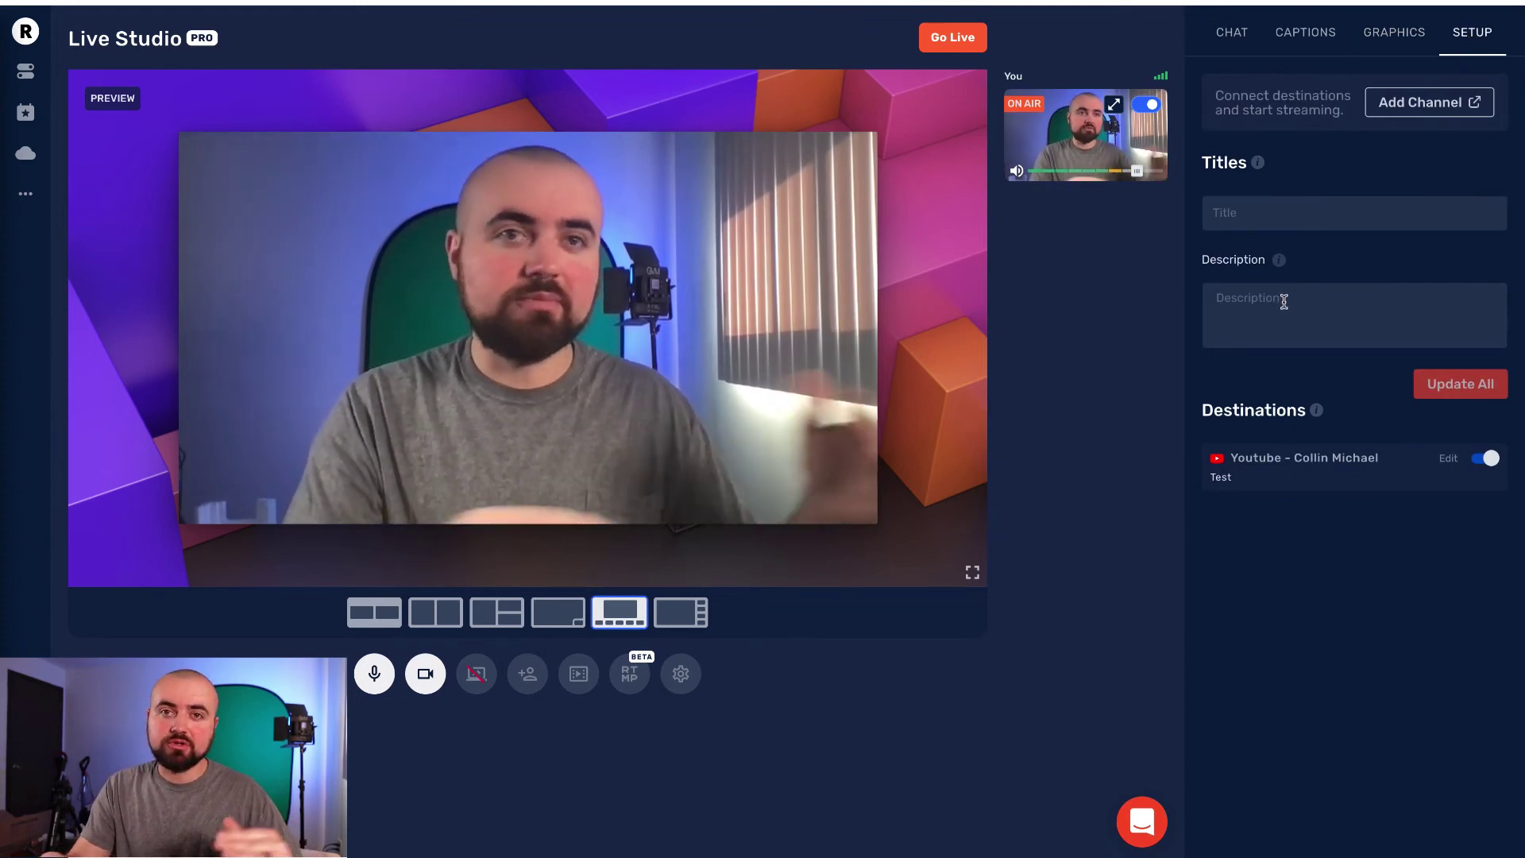
Step: Switch the side panel back to the chat with the Restream.io welcome comment
{"action": "left_click", "coordinate": [1228, 44]}
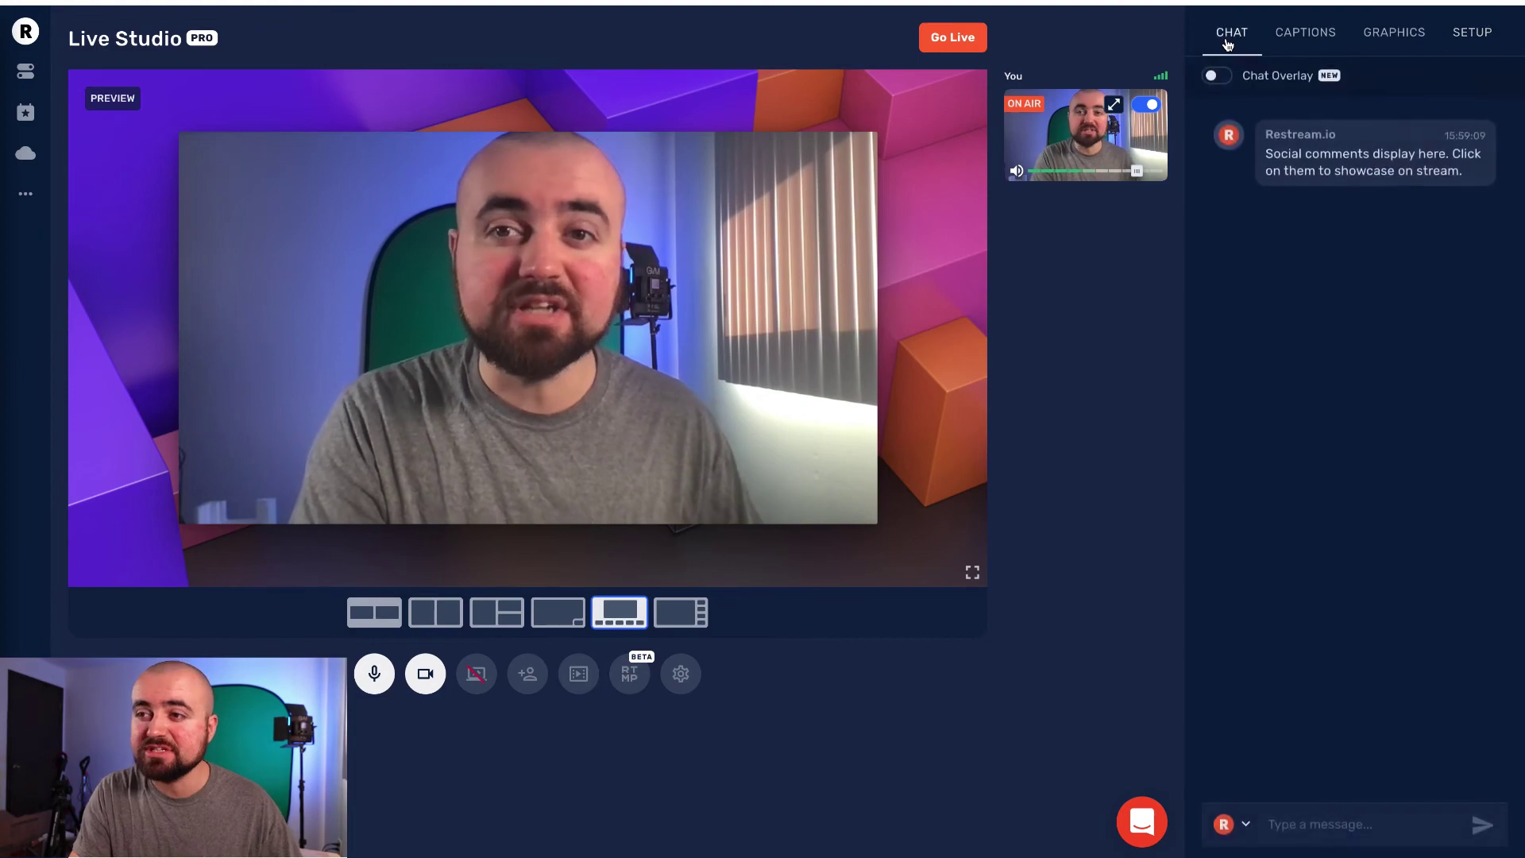